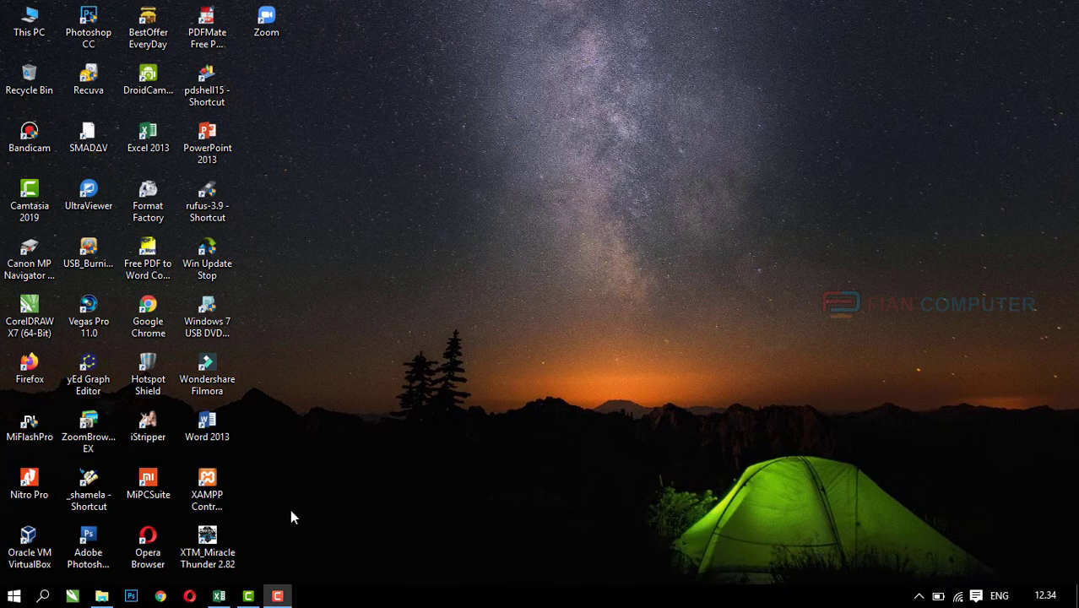
- Restore the instrumen PKKM-2019 workbook and scroll its Page Break Preview from Page 1 to Page 13
click(219, 597)
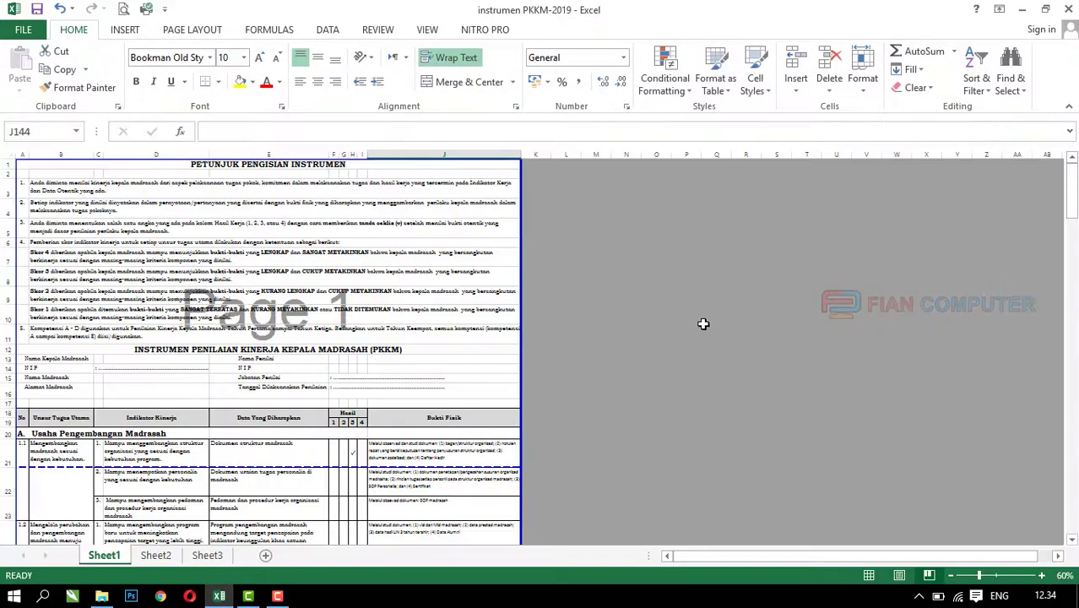
scroll(395, 352, down, 4)
scroll(395, 352, down, 3)
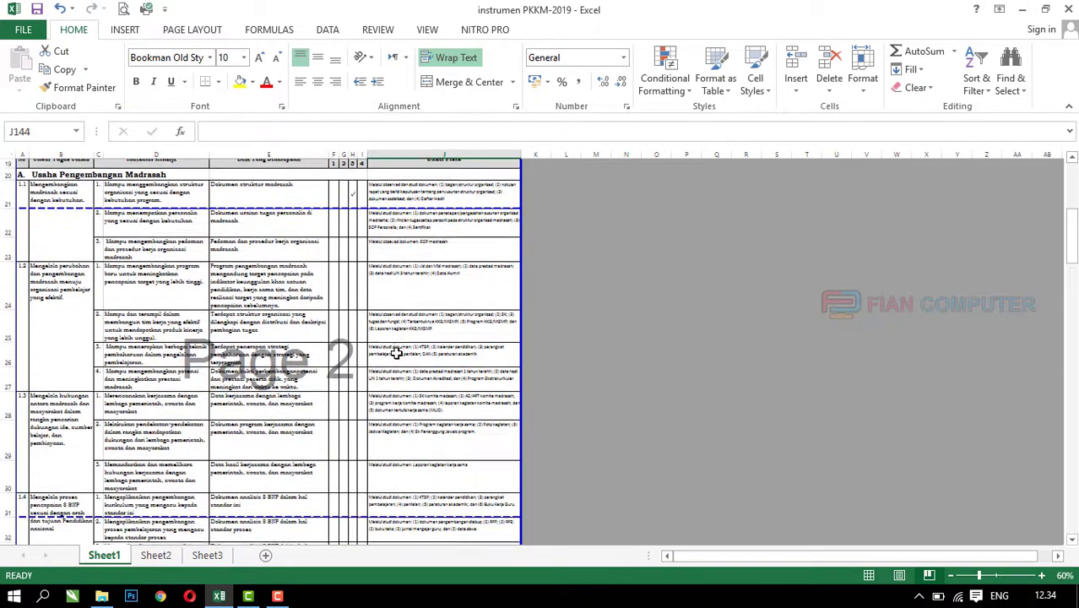
scroll(395, 352, down, 4)
scroll(396, 352, down, 3)
scroll(395, 352, up, 5)
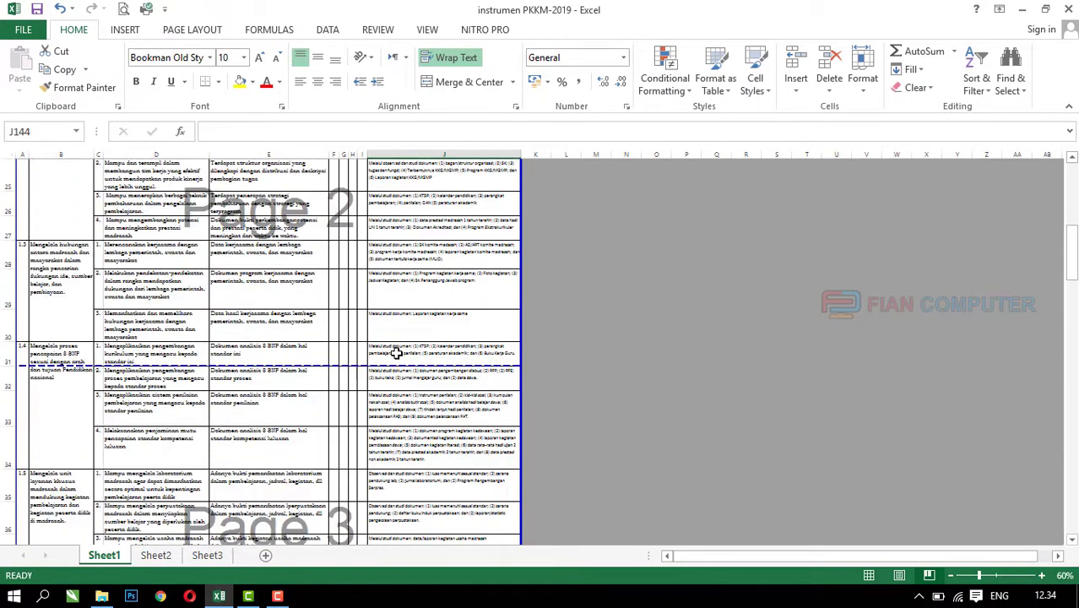
scroll(395, 353, up, 4)
scroll(396, 353, up, 4)
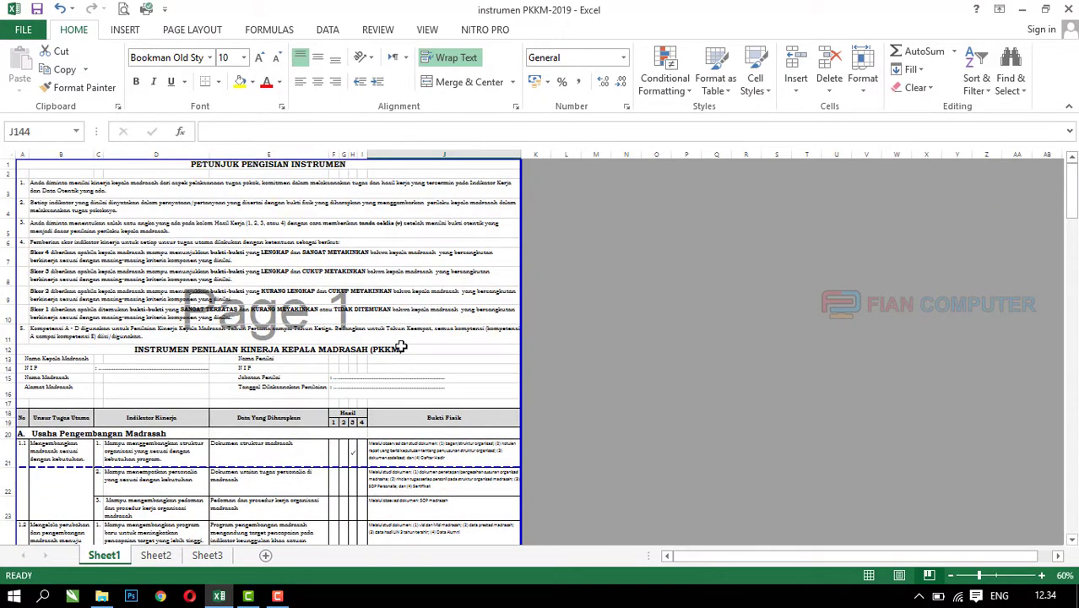
scroll(337, 340, down, 2)
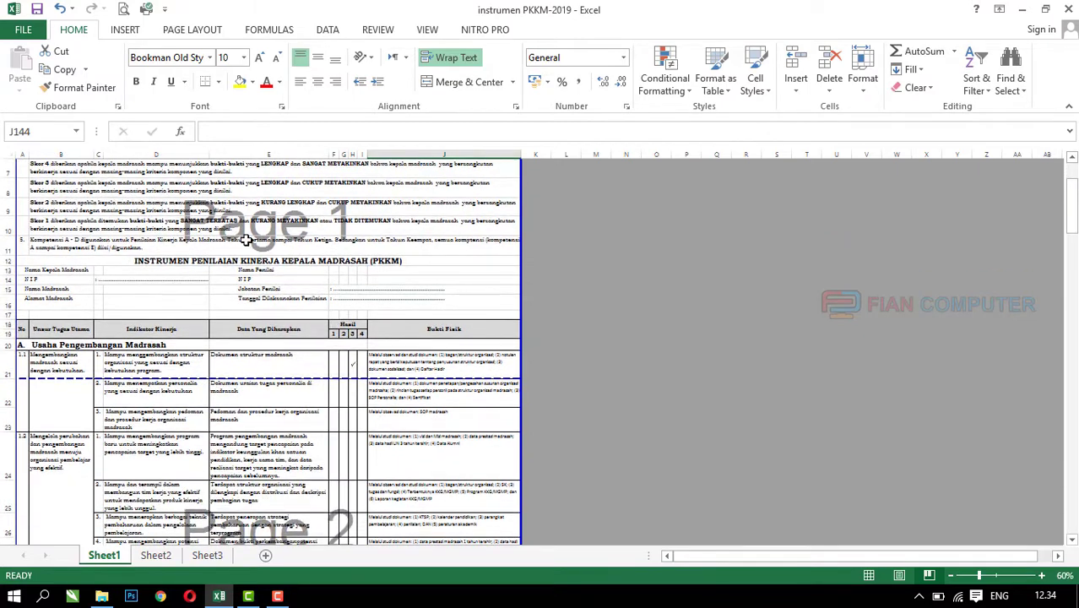
scroll(297, 265, down, 1)
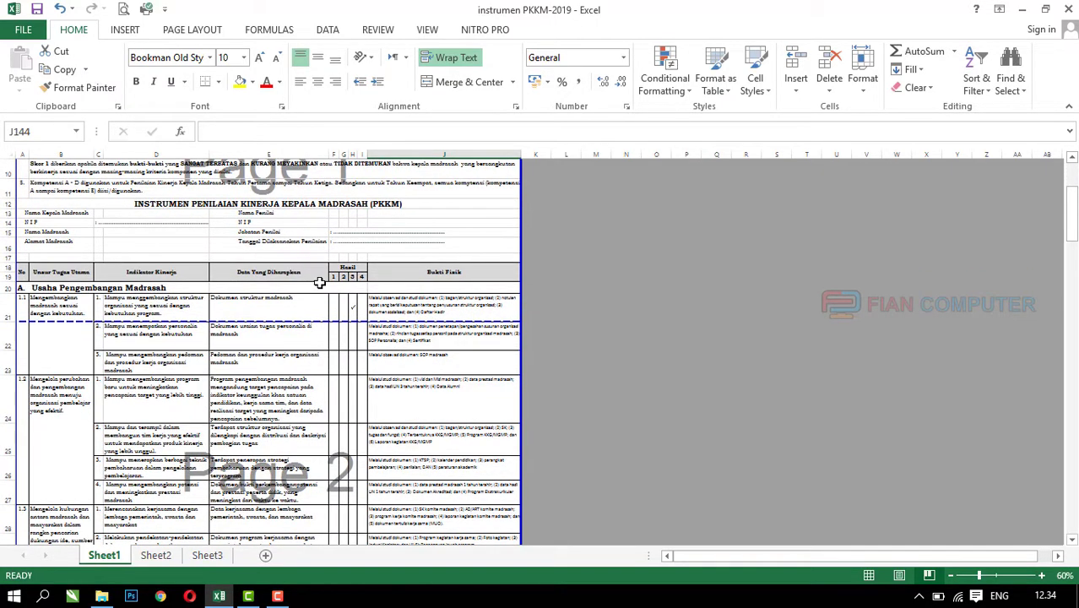
scroll(320, 283, up, 3)
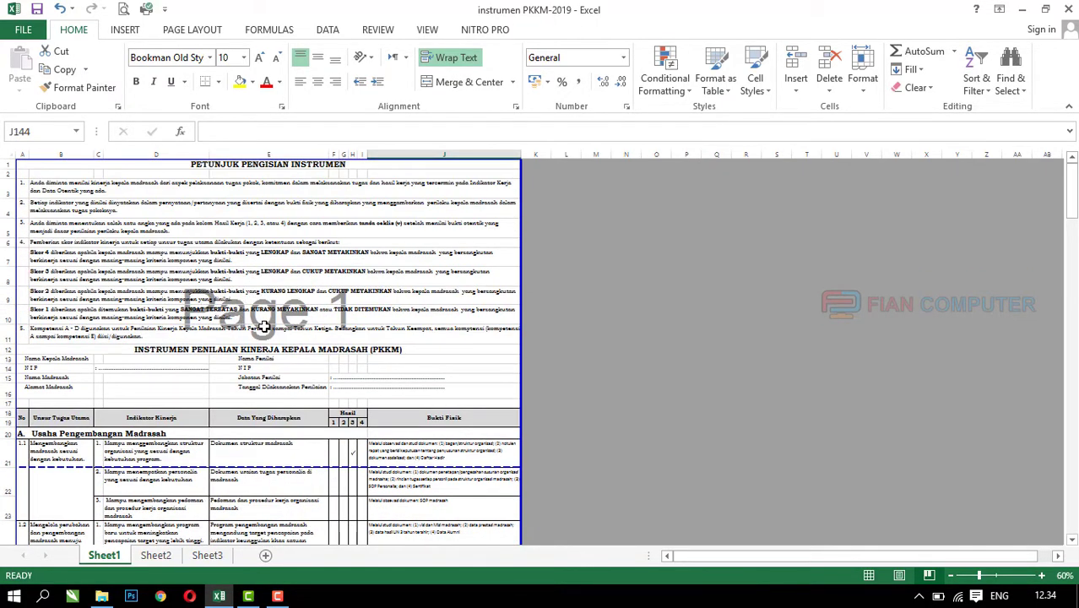
scroll(316, 319, down, 4)
scroll(316, 319, down, 2)
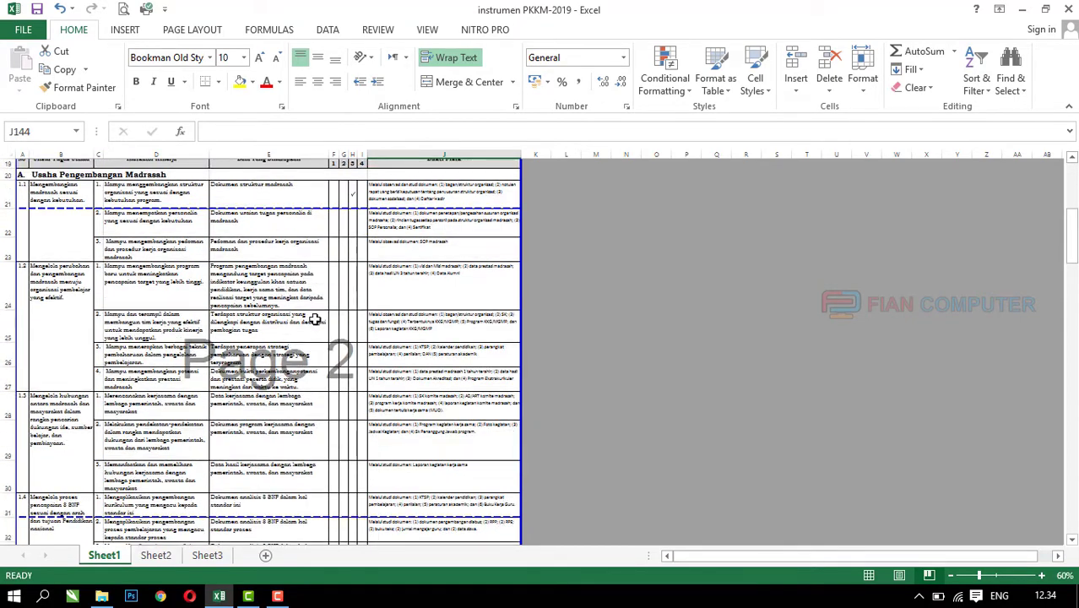
scroll(316, 318, down, 3)
scroll(314, 318, down, 3)
scroll(312, 304, down, 1)
scroll(311, 300, down, 1)
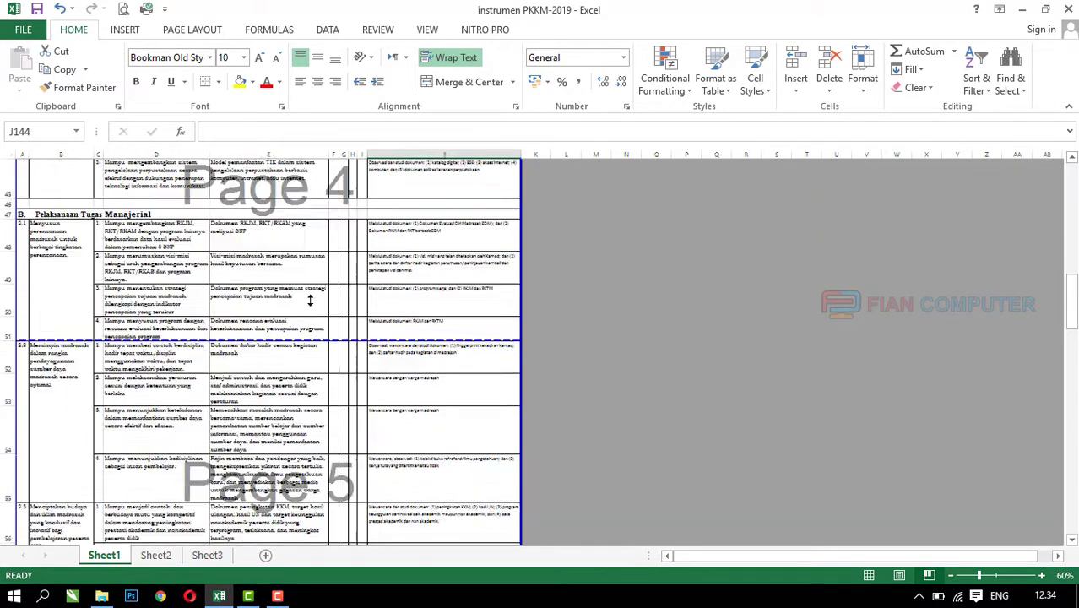
scroll(311, 300, down, 1)
scroll(311, 300, down, 2)
scroll(311, 301, down, 2)
scroll(311, 300, down, 3)
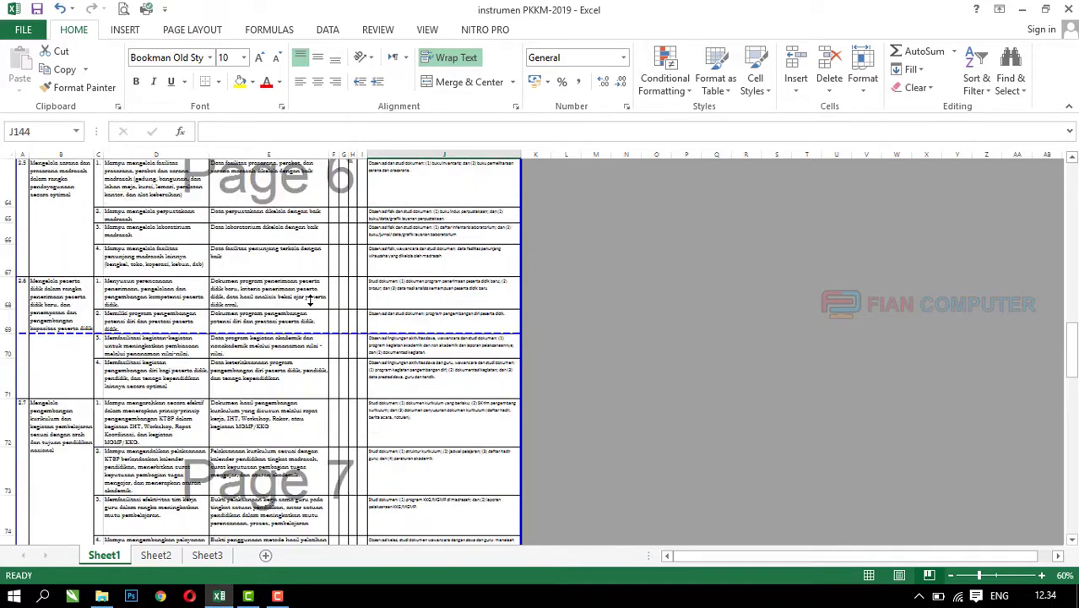
scroll(311, 301, down, 3)
scroll(311, 301, down, 3)
scroll(311, 300, down, 3)
scroll(311, 301, down, 3)
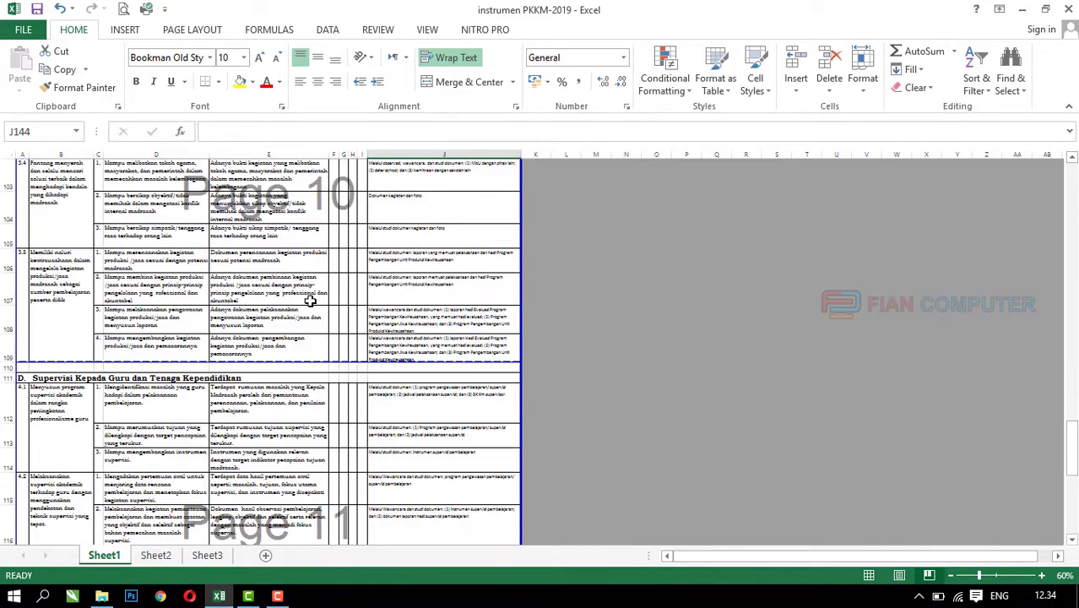
scroll(311, 301, down, 2)
scroll(311, 300, down, 3)
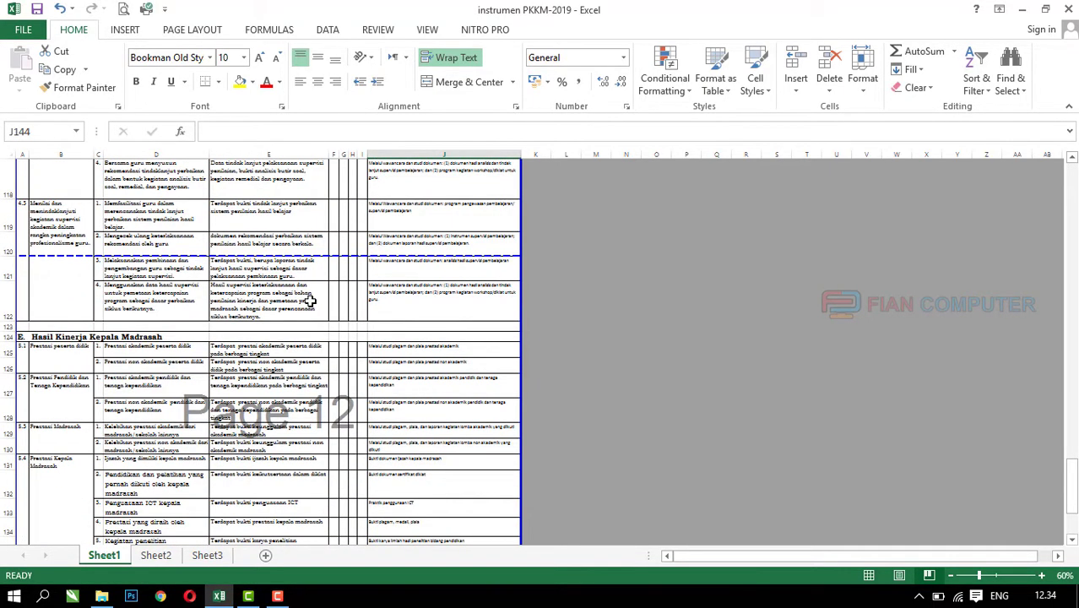
scroll(311, 301, down, 3)
scroll(319, 336, up, 2)
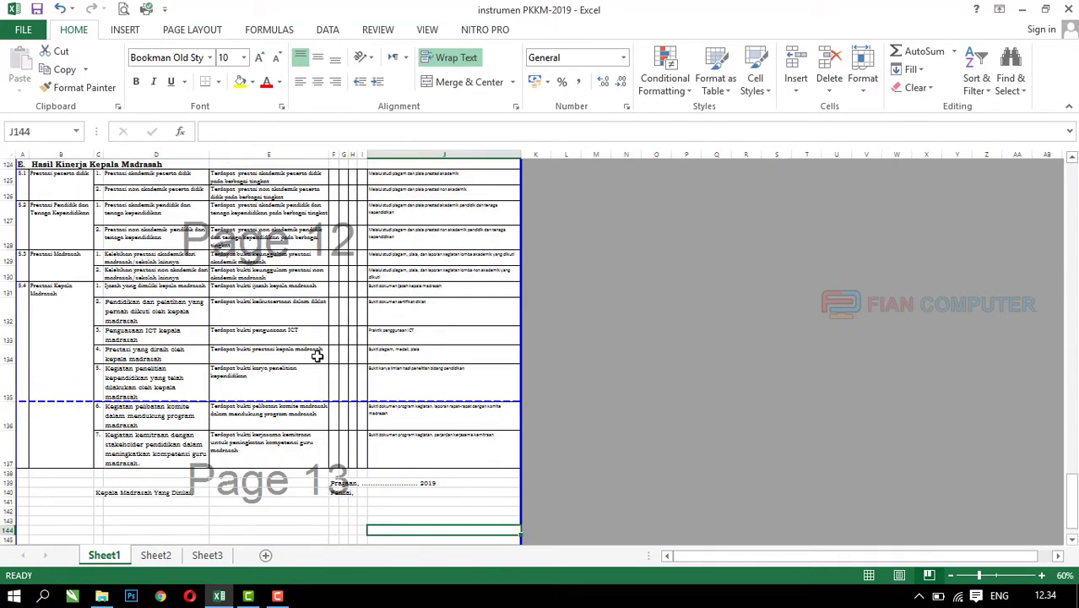
scroll(335, 467, up, 5)
scroll(328, 437, up, 6)
scroll(328, 437, up, 9)
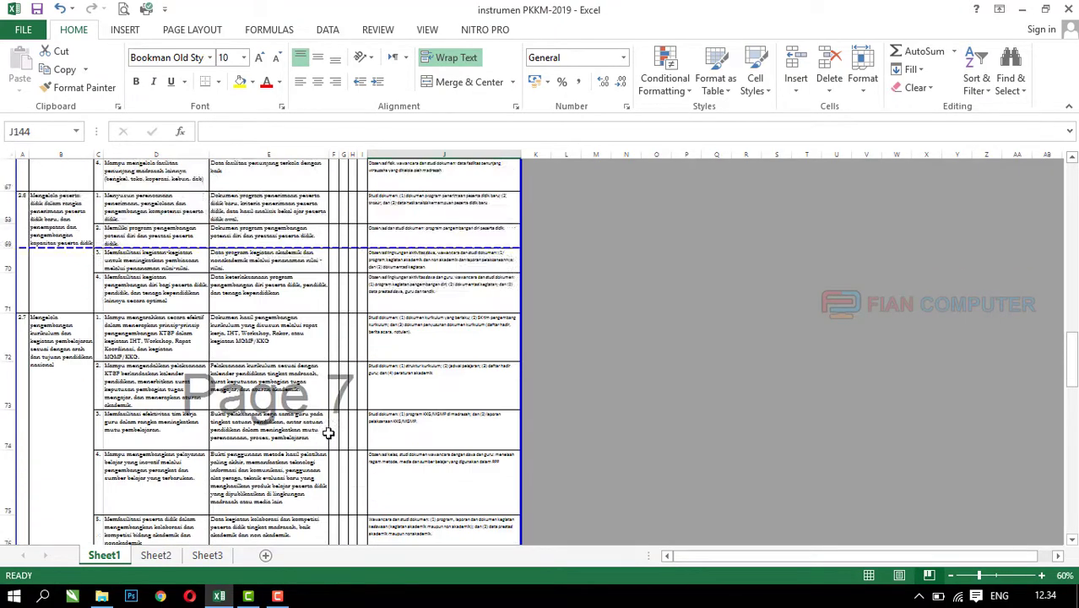
scroll(328, 431, up, 8)
scroll(328, 430, up, 4)
scroll(318, 398, up, 3)
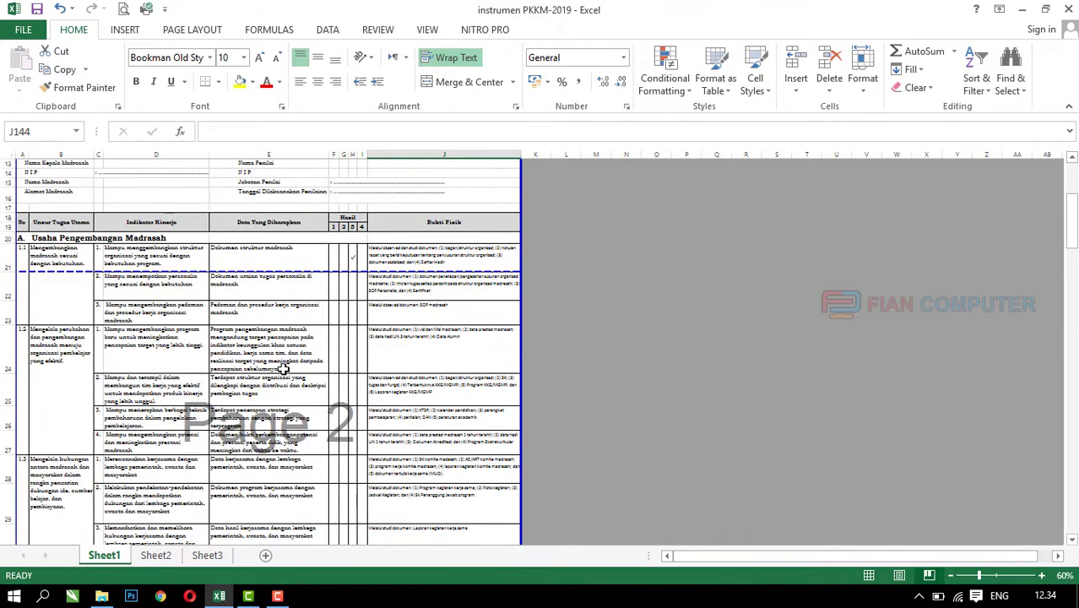
scroll(282, 367, up, 4)
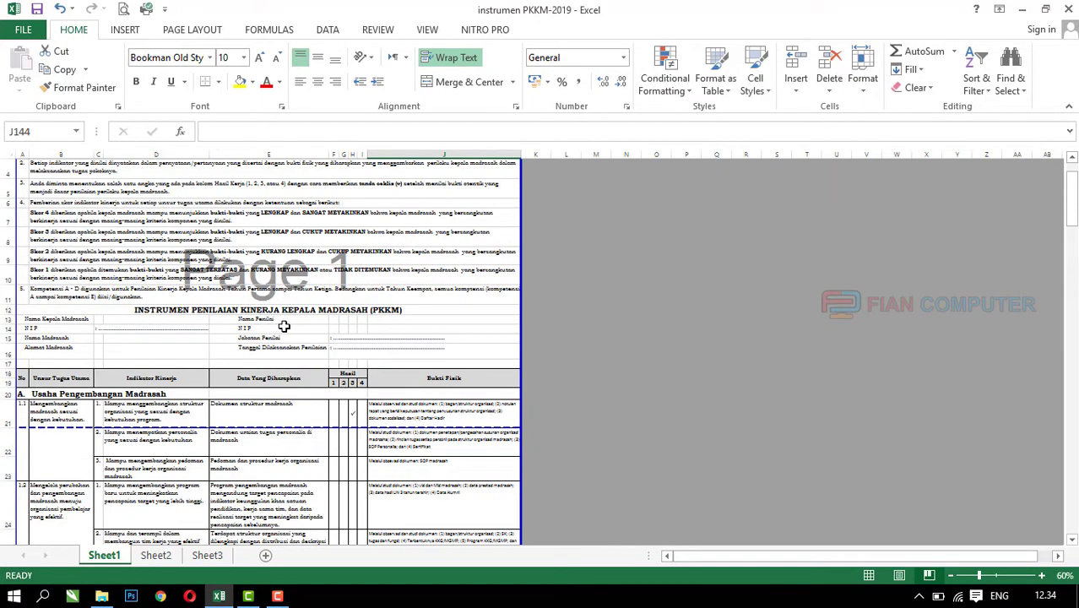
scroll(336, 339, down, 5)
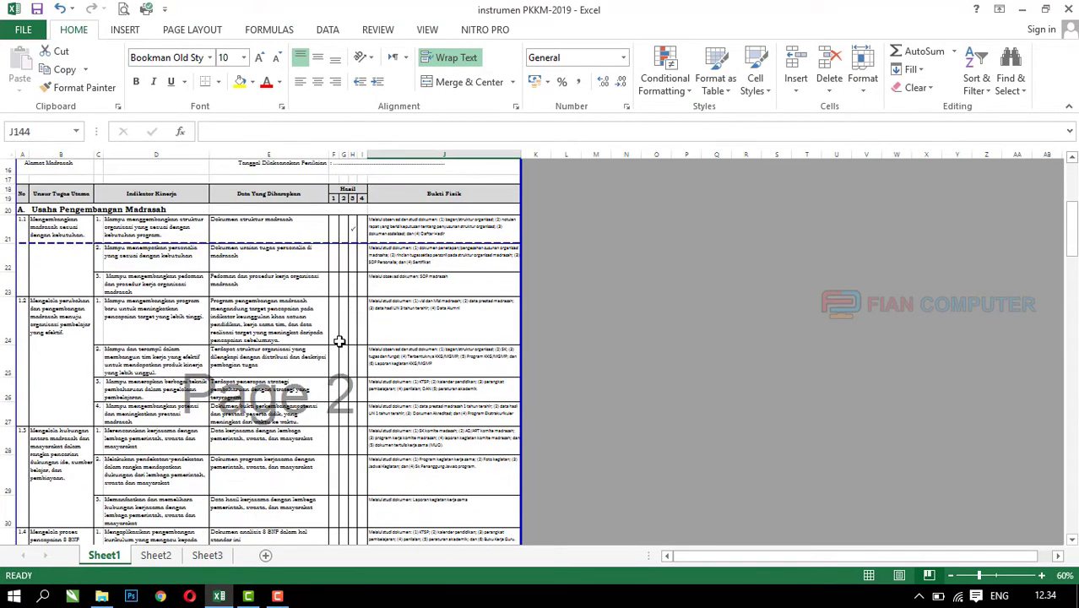
scroll(340, 339, down, 4)
scroll(342, 341, down, 3)
scroll(348, 341, down, 4)
scroll(348, 341, down, 3)
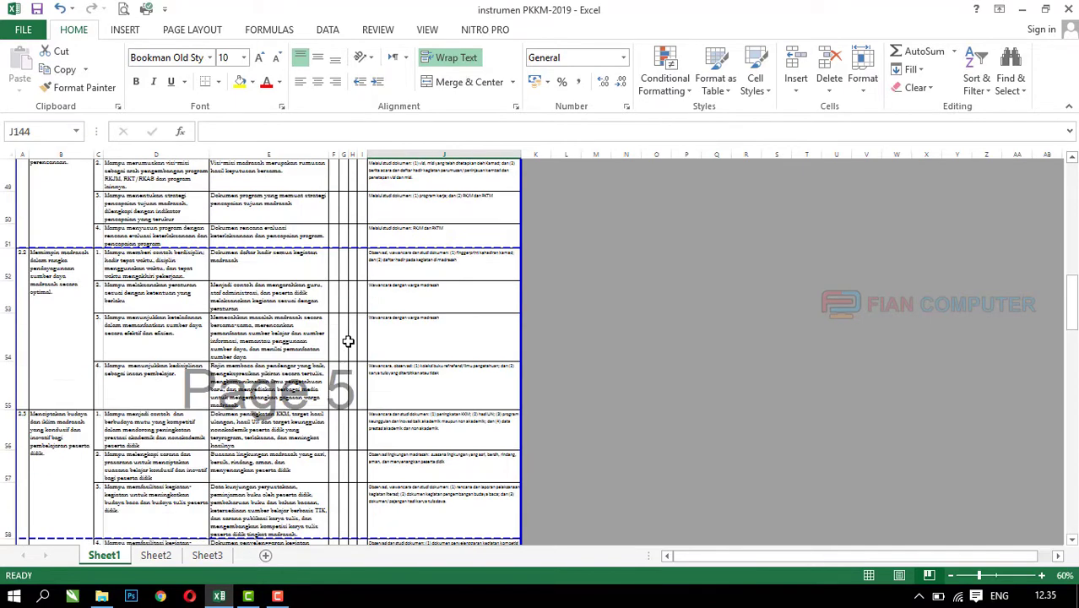
scroll(349, 341, down, 1)
scroll(349, 341, down, 1)
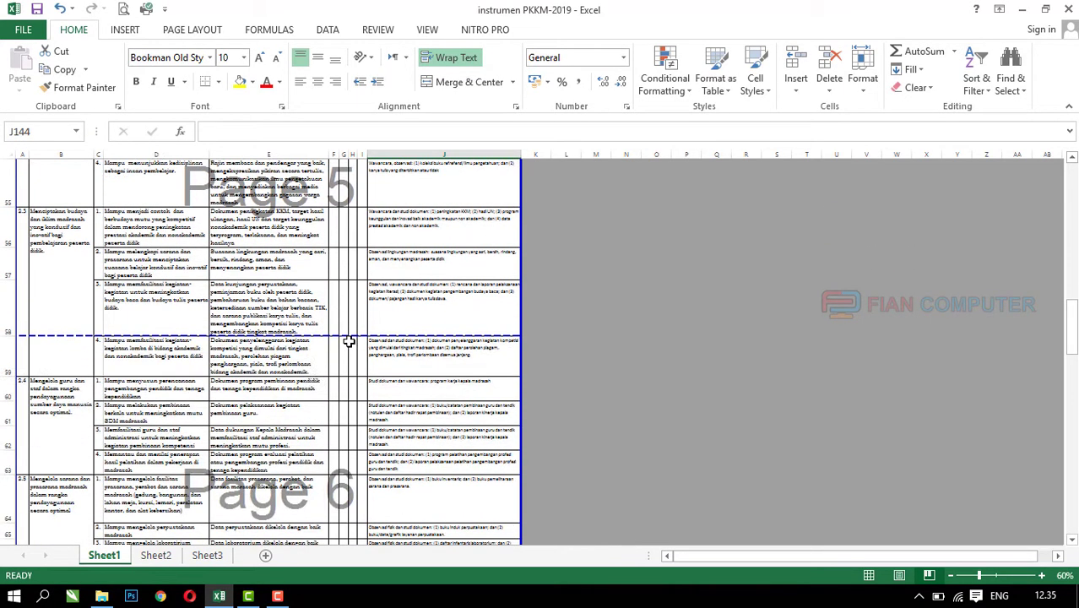
scroll(348, 341, down, 4)
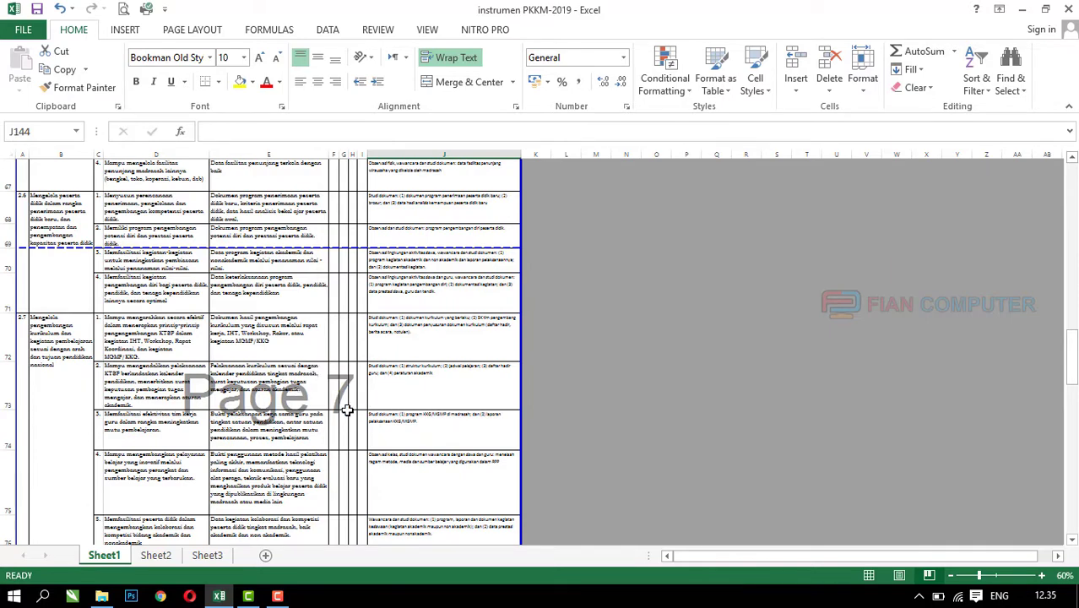
scroll(362, 404, down, 2)
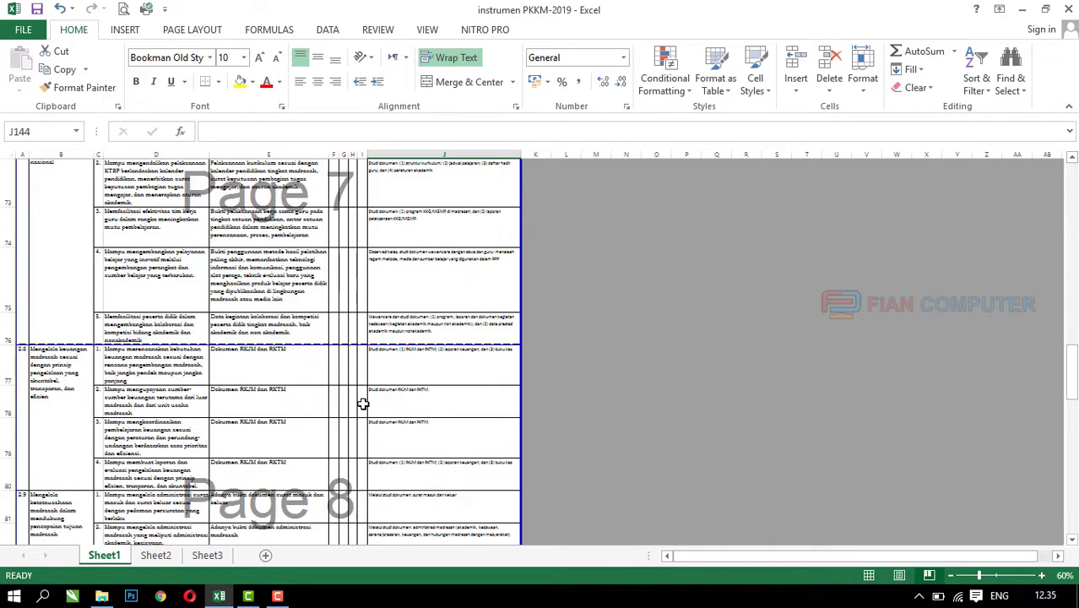
scroll(363, 404, up, 2)
scroll(362, 404, up, 2)
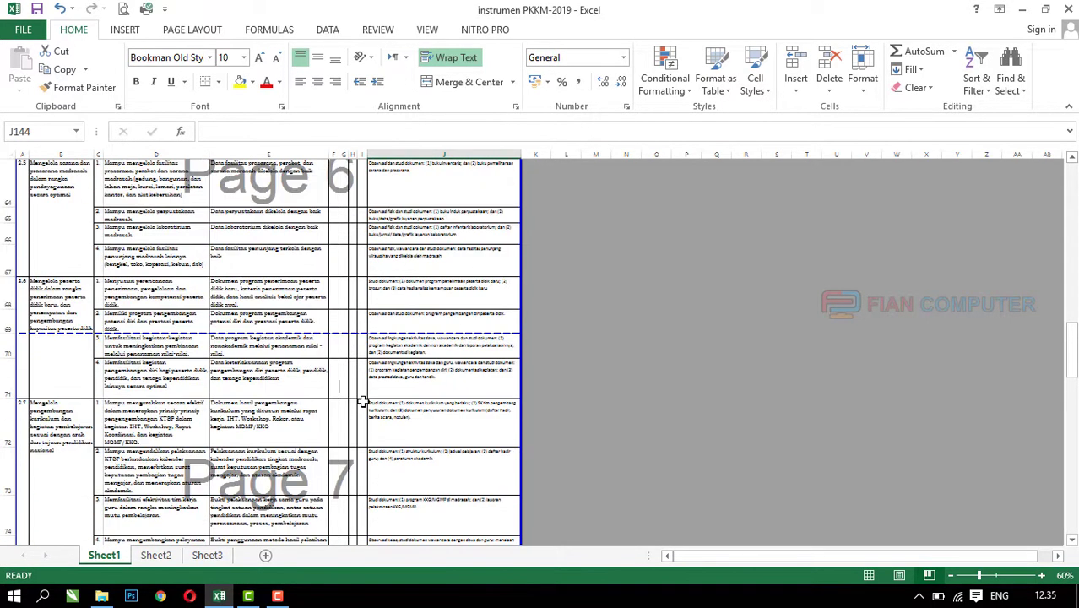
scroll(363, 402, down, 2)
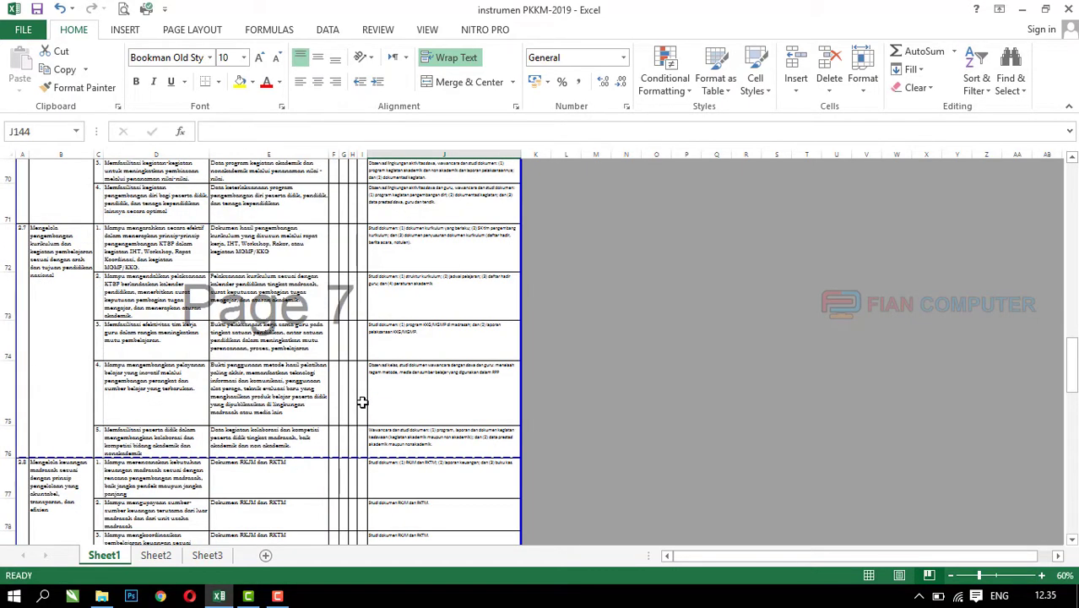
scroll(362, 401, up, 1)
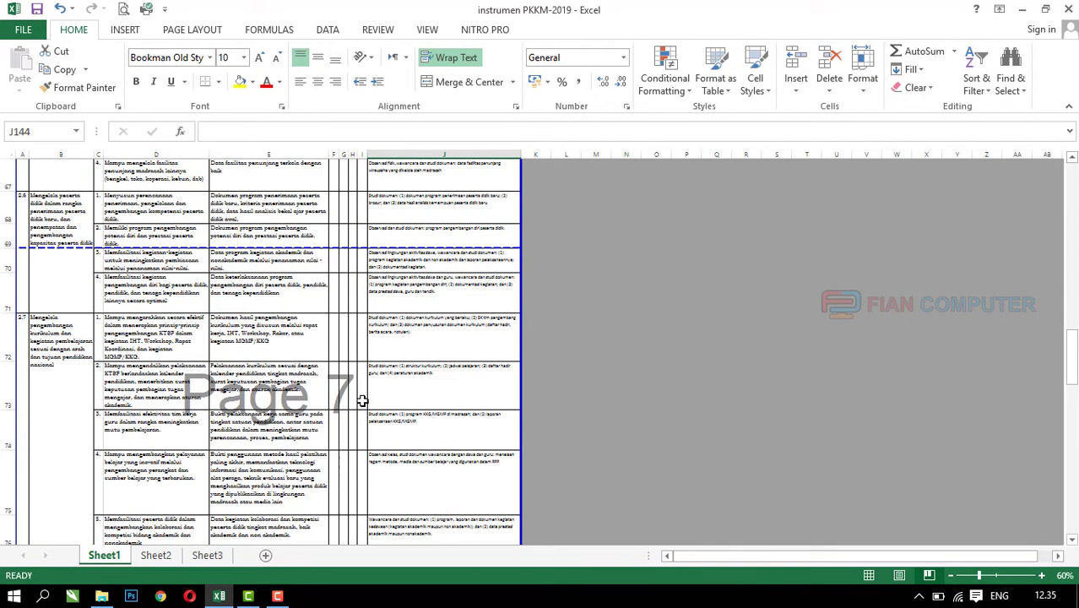
scroll(362, 400, down, 1)
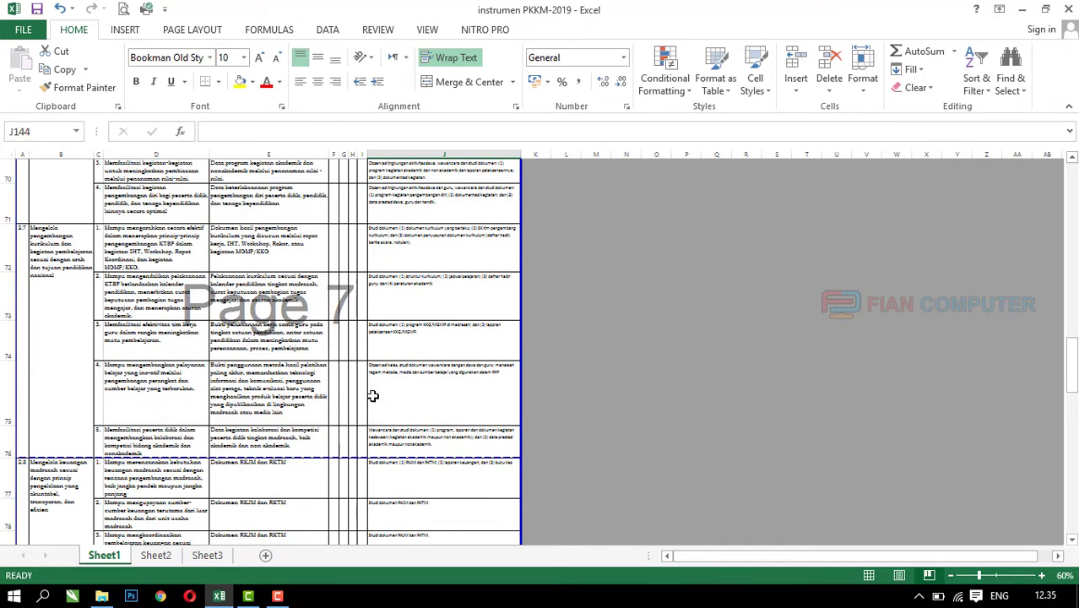
scroll(372, 392, up, 2)
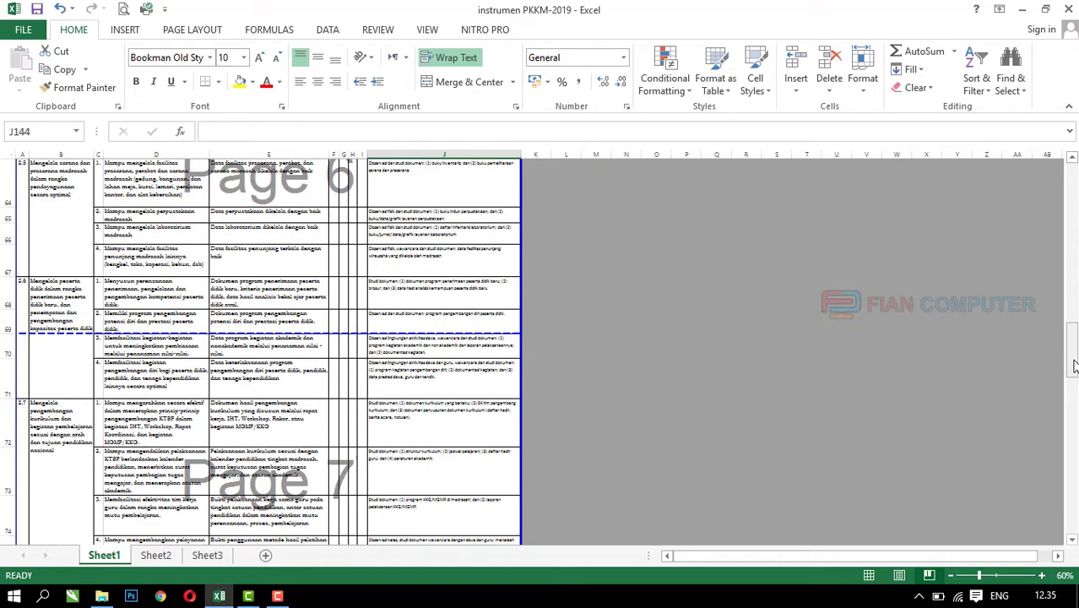
mouse_move(1074, 365)
mouse_down()
mouse_move(1074, 328)
mouse_move(1074, 405)
mouse_move(1074, 358)
mouse_up()
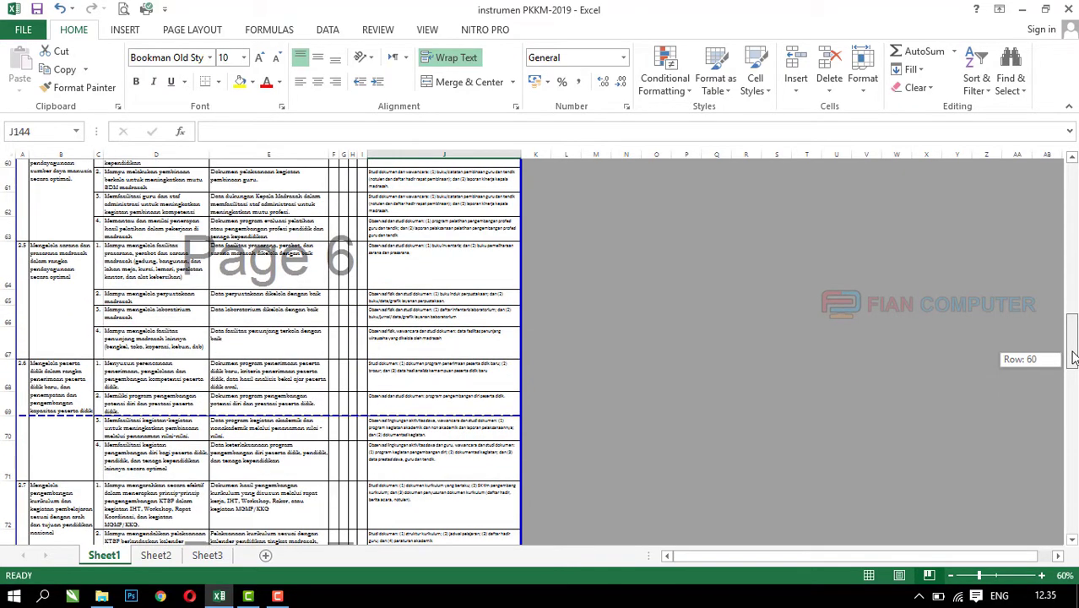
mouse_move(1074, 360)
mouse_down()
mouse_move(1074, 418)
mouse_move(1074, 369)
mouse_move(1074, 380)
mouse_up()
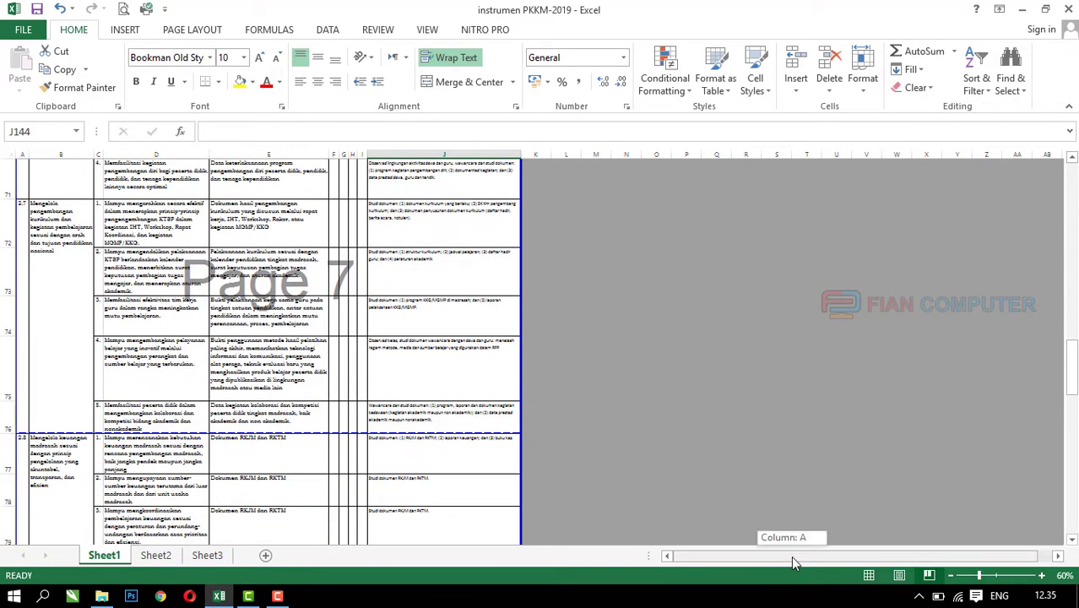
mouse_move(791, 556)
mouse_down()
mouse_move(838, 559)
mouse_move(768, 560)
mouse_move(838, 560)
mouse_move(755, 560)
mouse_up()
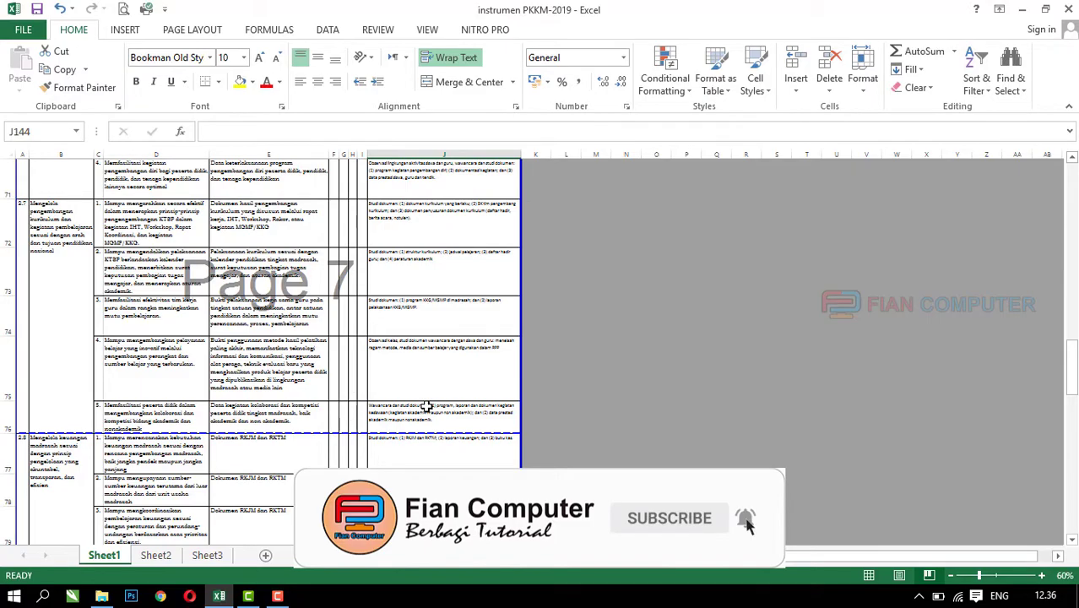
scroll(507, 435, up, 8)
scroll(458, 434, up, 10)
scroll(457, 434, up, 6)
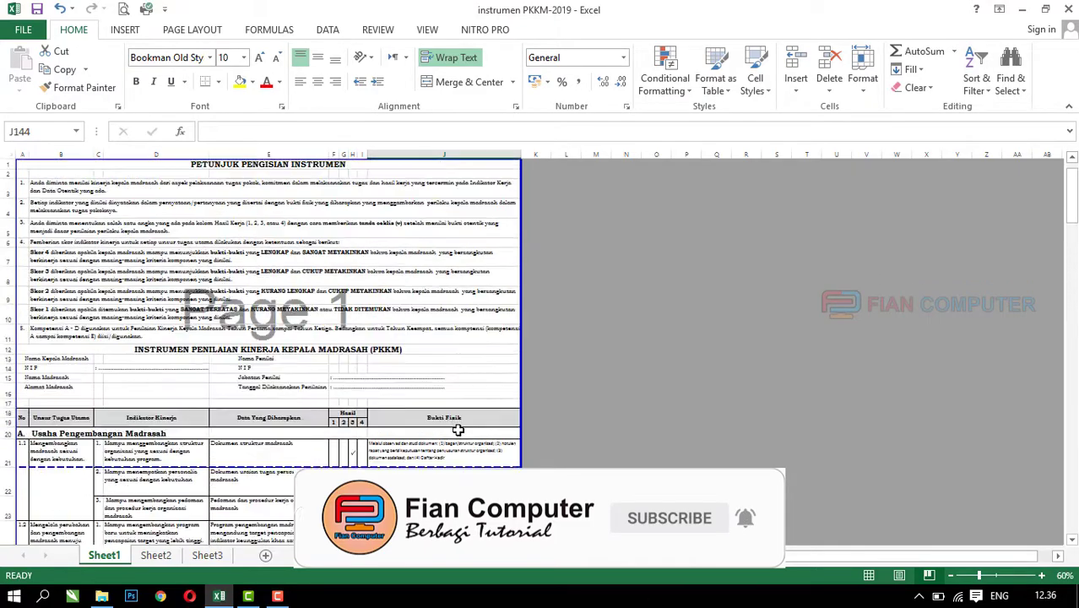
scroll(456, 429, down, 6)
scroll(454, 422, down, 6)
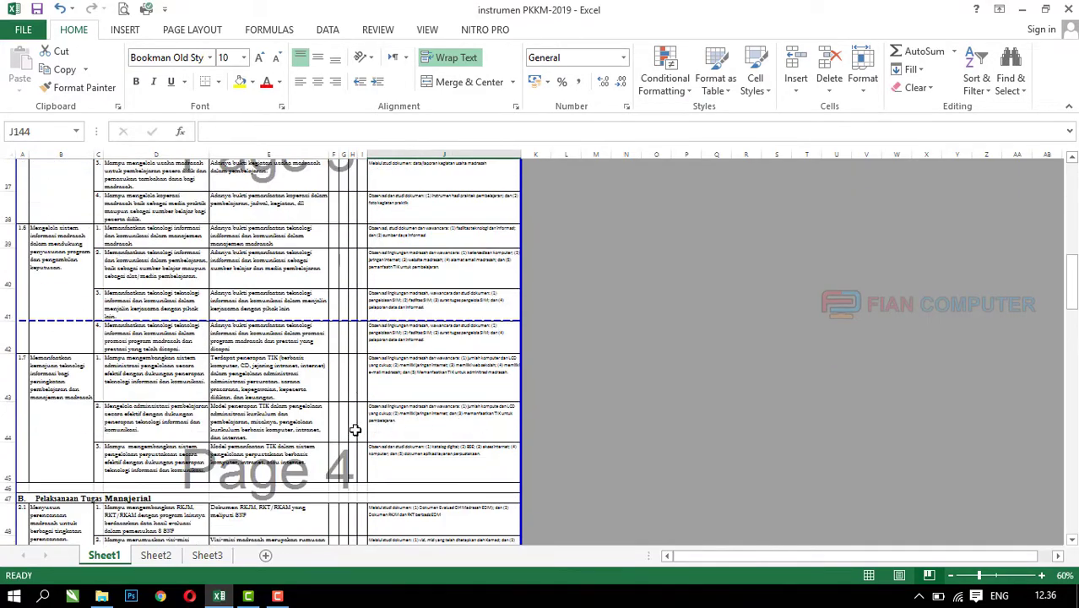
scroll(356, 426, up, 5)
scroll(355, 418, up, 5)
scroll(354, 417, up, 3)
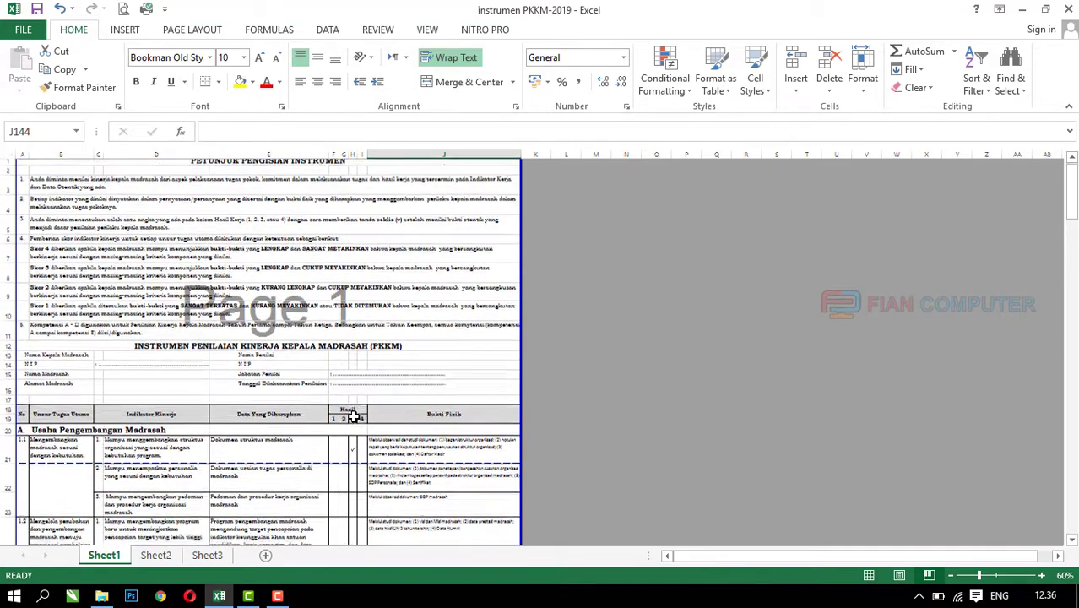
scroll(355, 415, down, 5)
scroll(350, 418, up, 5)
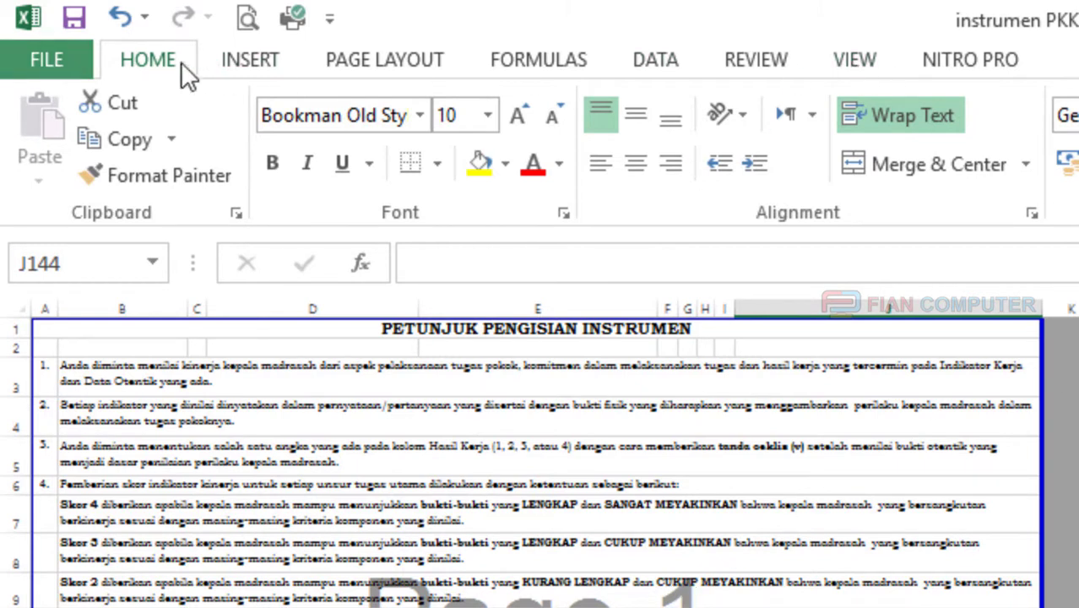
- Show the VIEW ribbon tab with the workbook view options
click(856, 61)
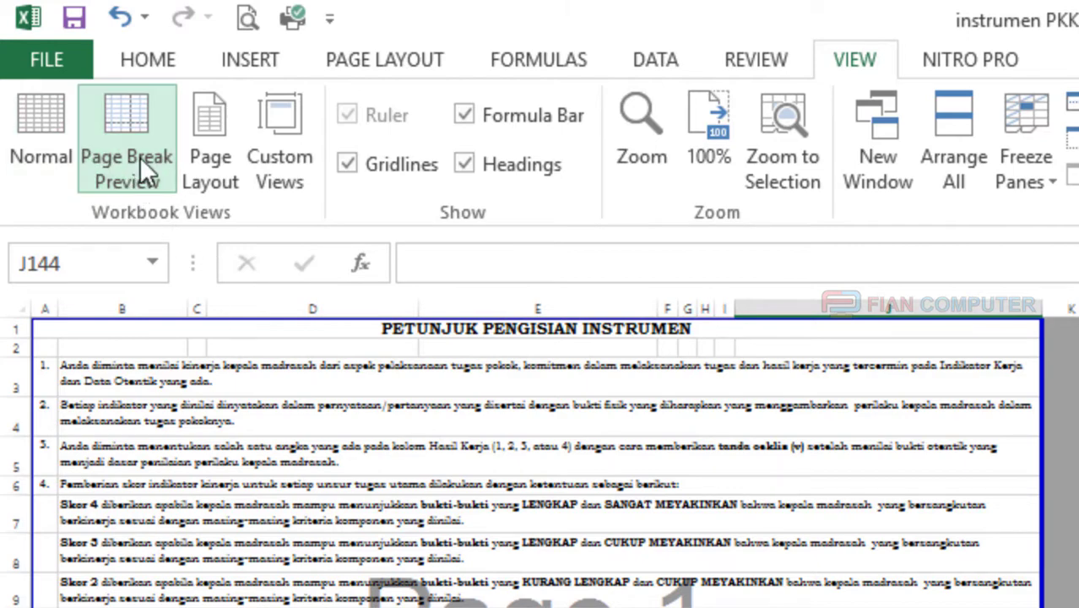
- Switch Sheet1 to Normal view and scroll the PKKM instrument, ending back at the PETUNJUK PENGISIAN INSTRUMEN top
click(57, 144)
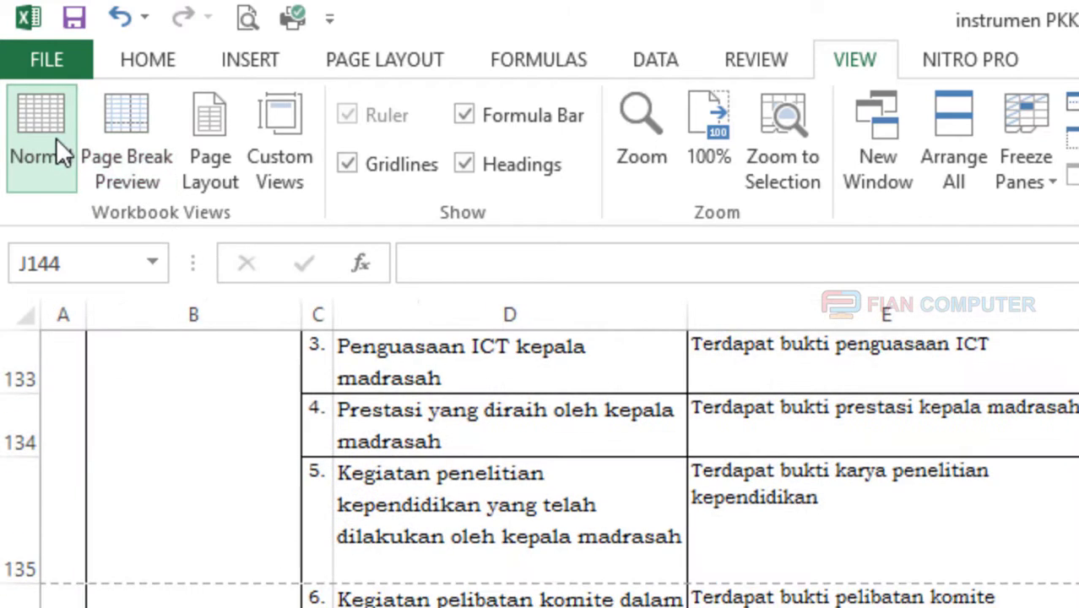
scroll(444, 548, up, 10)
scroll(486, 545, up, 7)
scroll(571, 540, up, 12)
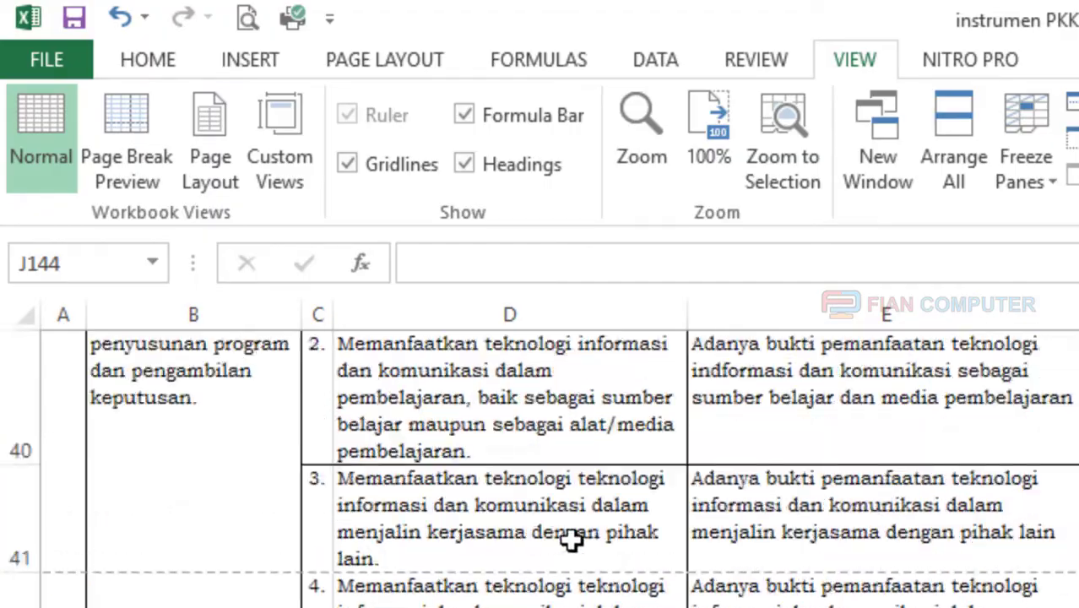
scroll(614, 535, up, 12)
scroll(617, 535, up, 2)
scroll(617, 534, down, 6)
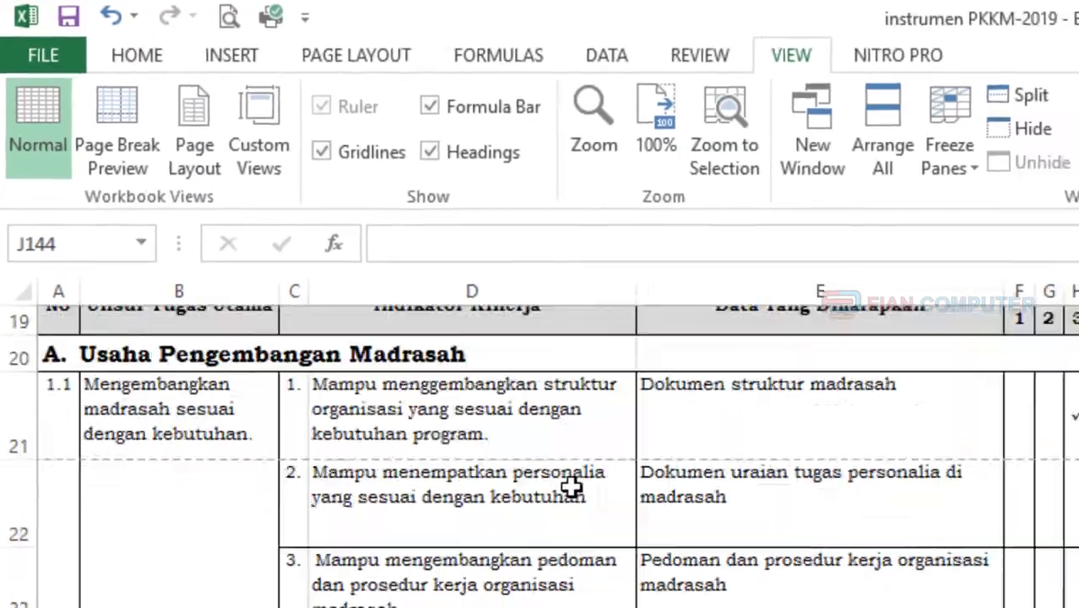
scroll(572, 487, down, 6)
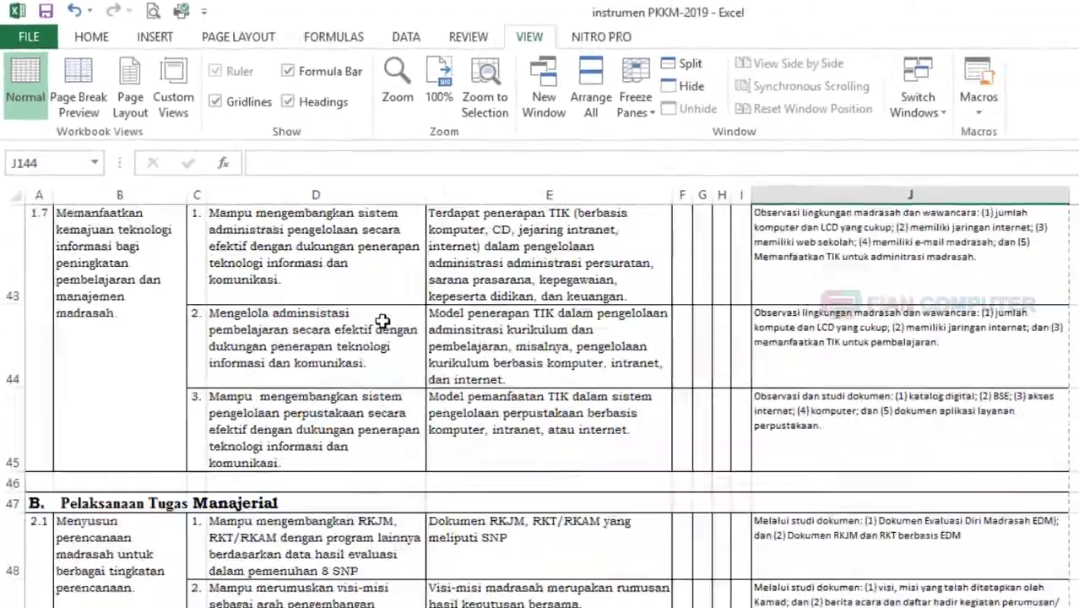
scroll(384, 314, down, 11)
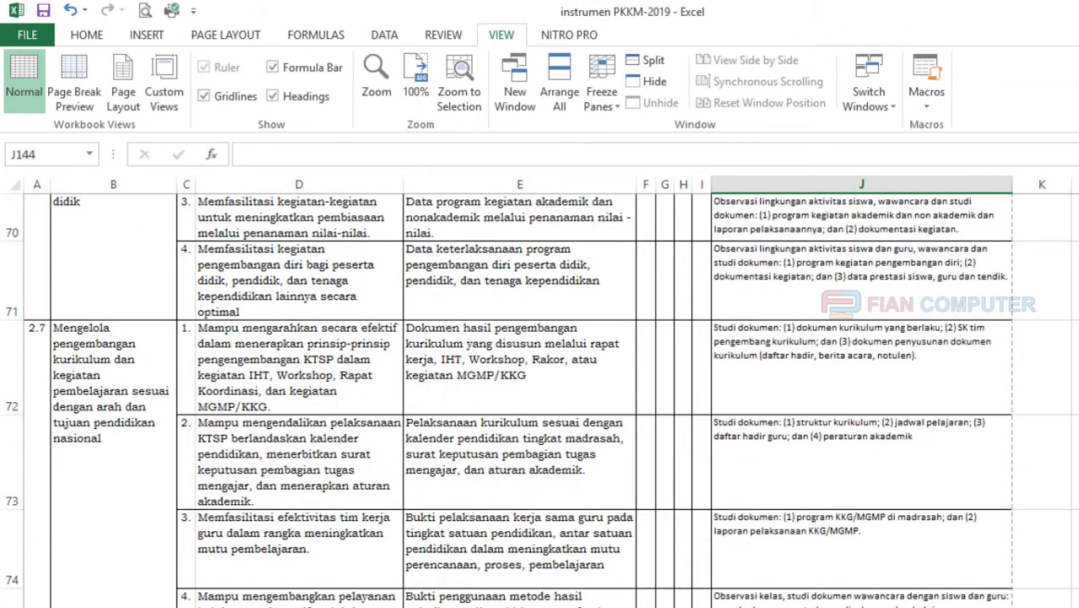
scroll(609, 431, up, 5)
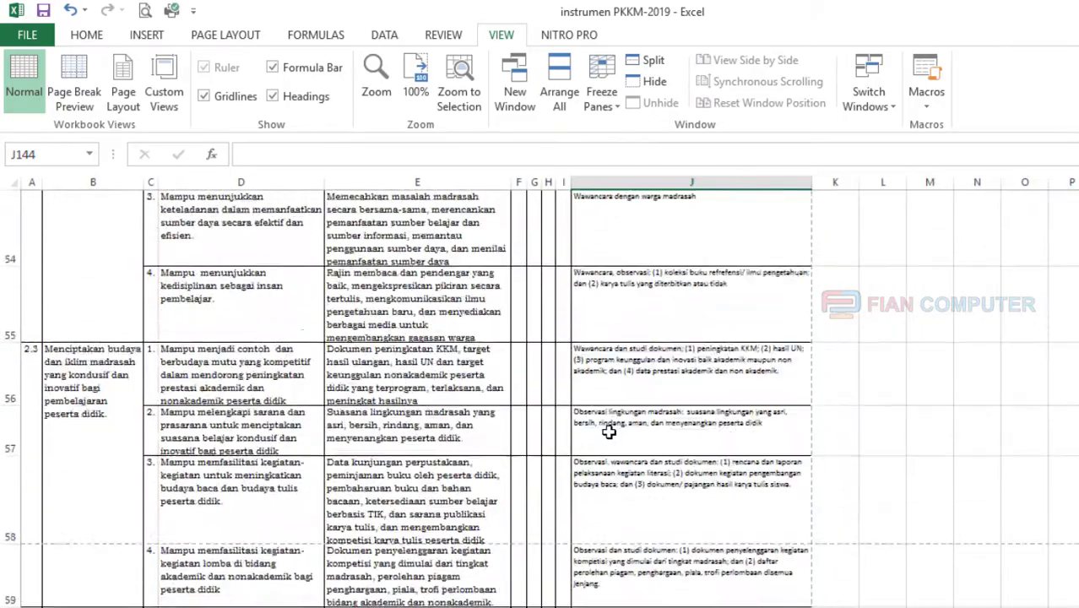
scroll(608, 432, up, 11)
scroll(609, 426, up, 7)
scroll(609, 422, down, 7)
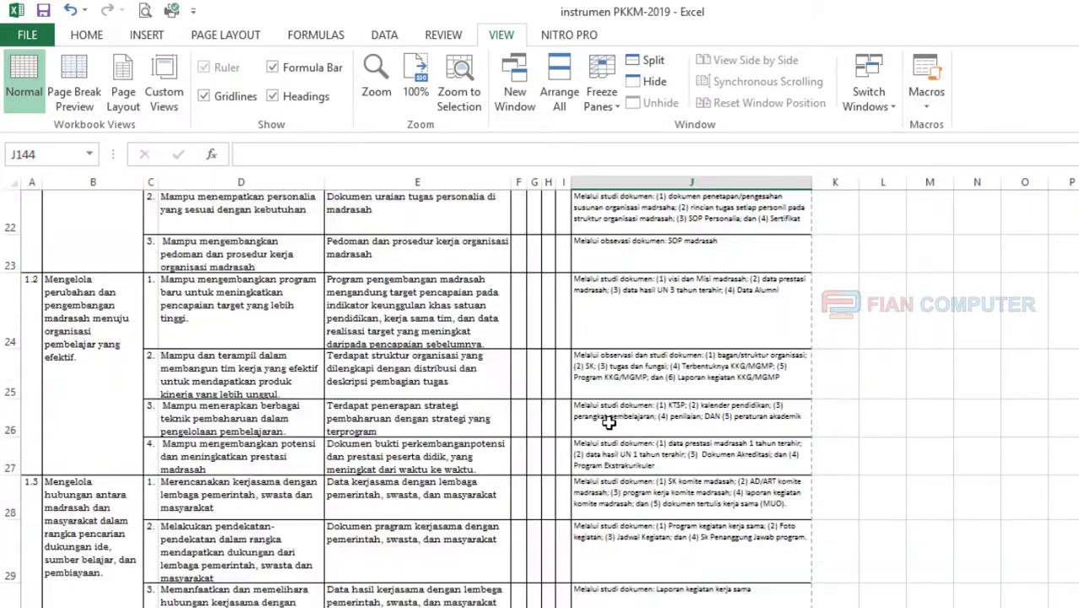
scroll(609, 422, down, 3)
scroll(609, 422, down, 3)
scroll(609, 422, down, 3)
scroll(609, 421, down, 20)
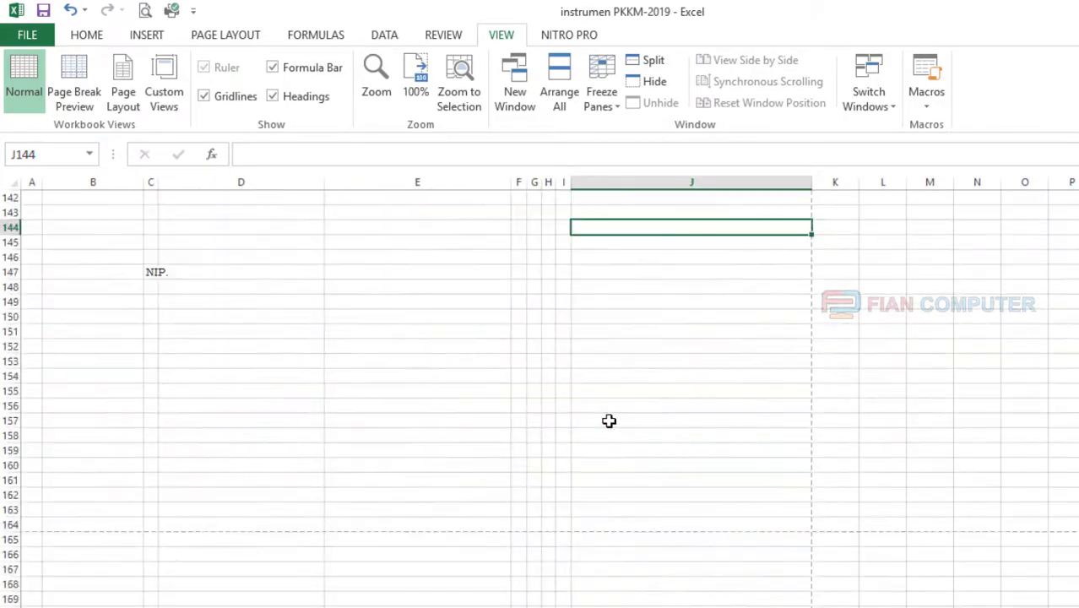
scroll(609, 420, up, 3)
scroll(609, 420, up, 7)
scroll(609, 420, up, 8)
scroll(608, 421, up, 6)
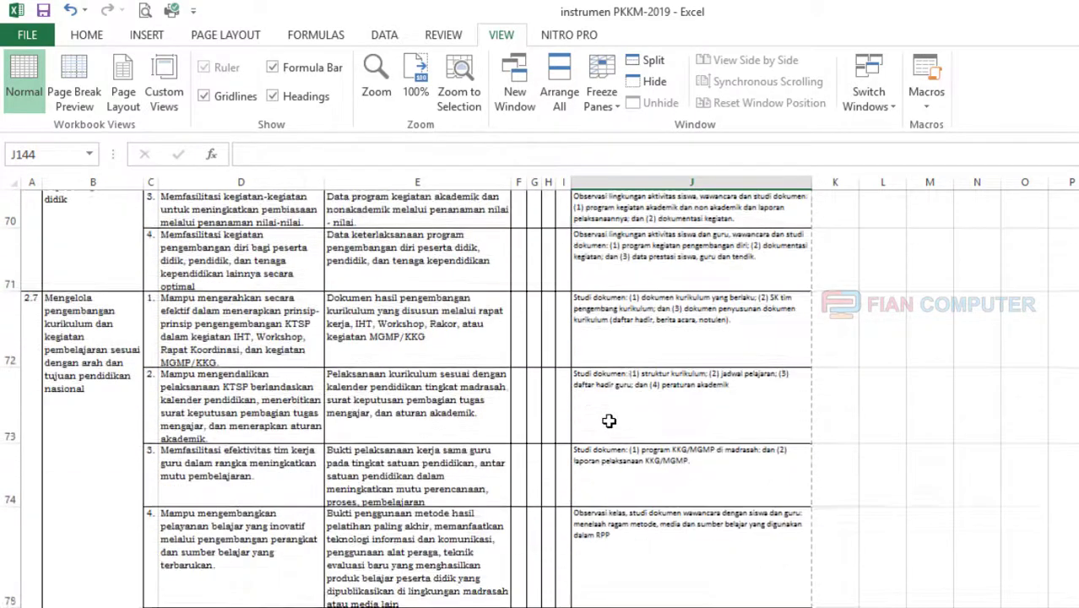
scroll(609, 421, up, 6)
scroll(609, 421, up, 6)
scroll(609, 420, up, 8)
scroll(608, 421, up, 3)
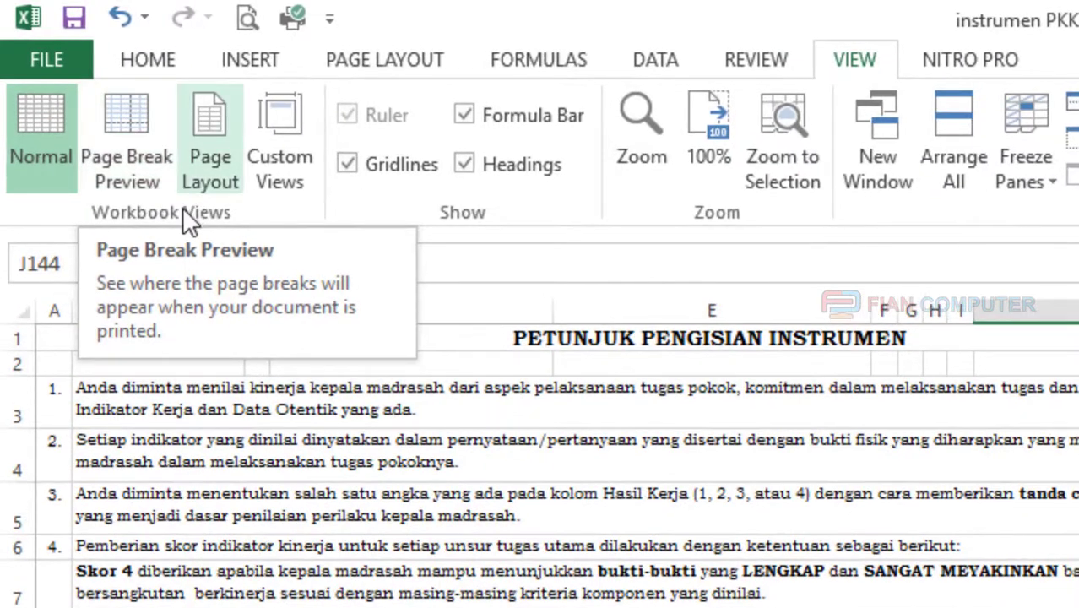
- Switch Sheet1 to Page Break Preview and scroll through Pages 1–13, returning to Page 1
click(137, 179)
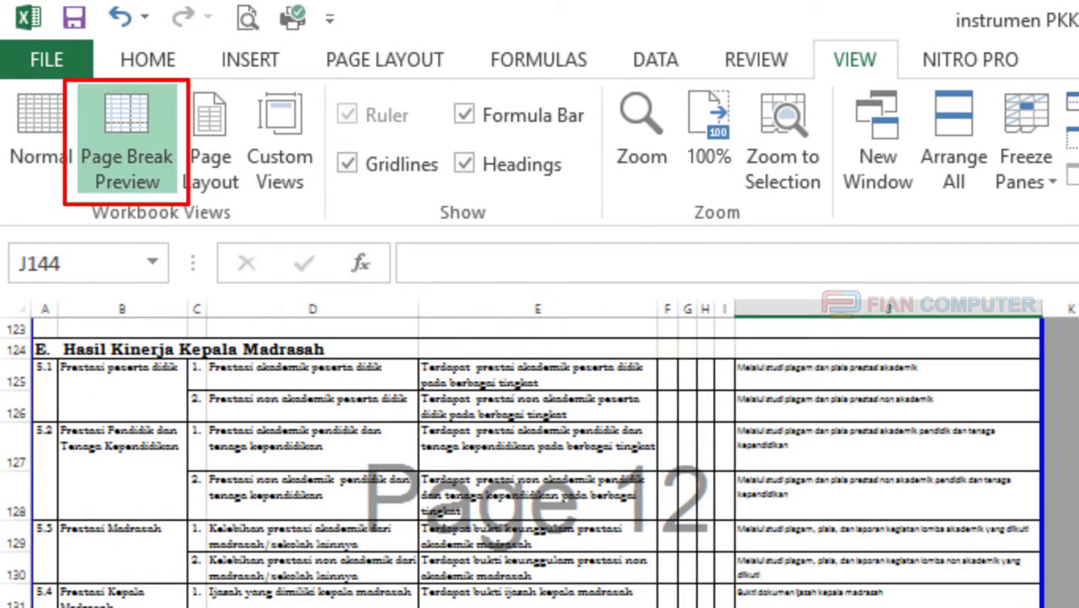
scroll(379, 562, up, 2)
scroll(379, 562, up, 3)
scroll(379, 561, down, 5)
scroll(379, 562, down, 3)
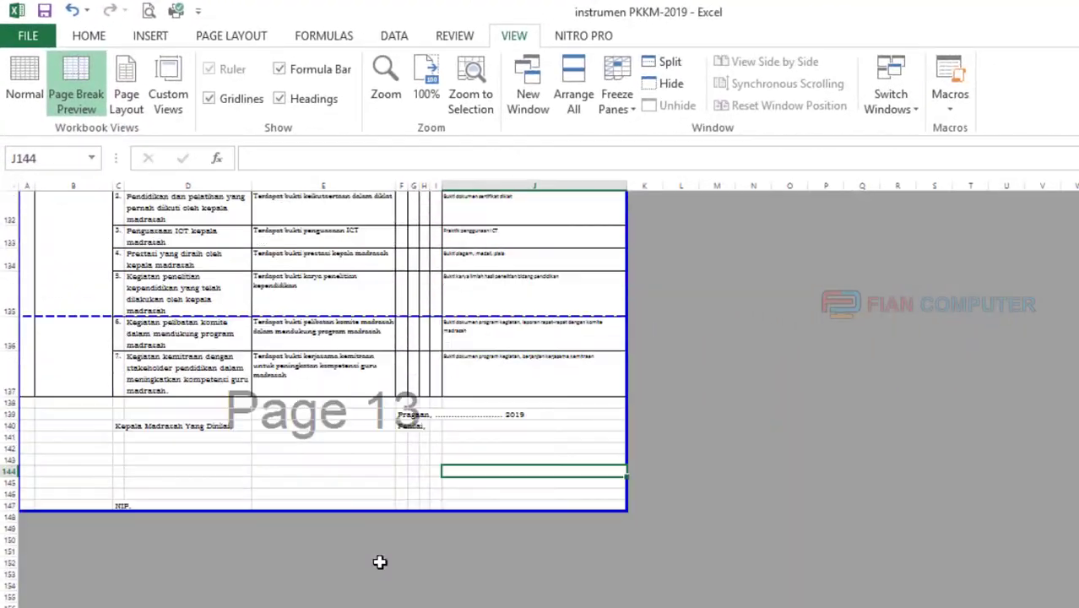
scroll(380, 561, up, 3)
scroll(380, 561, up, 3)
scroll(380, 562, up, 3)
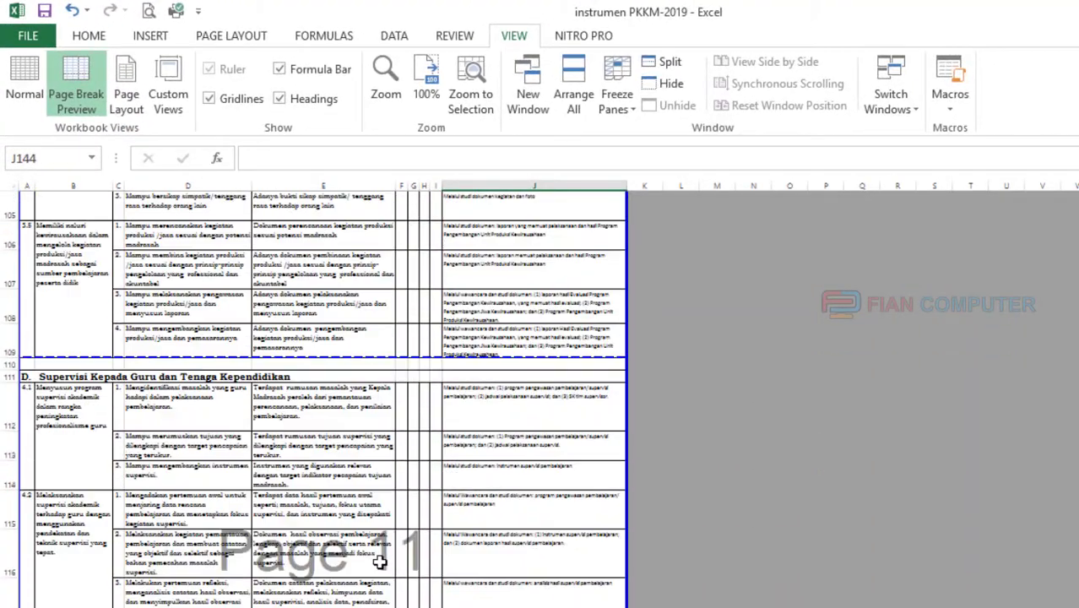
scroll(380, 562, up, 4)
scroll(380, 561, up, 5)
scroll(380, 560, up, 4)
scroll(381, 560, up, 6)
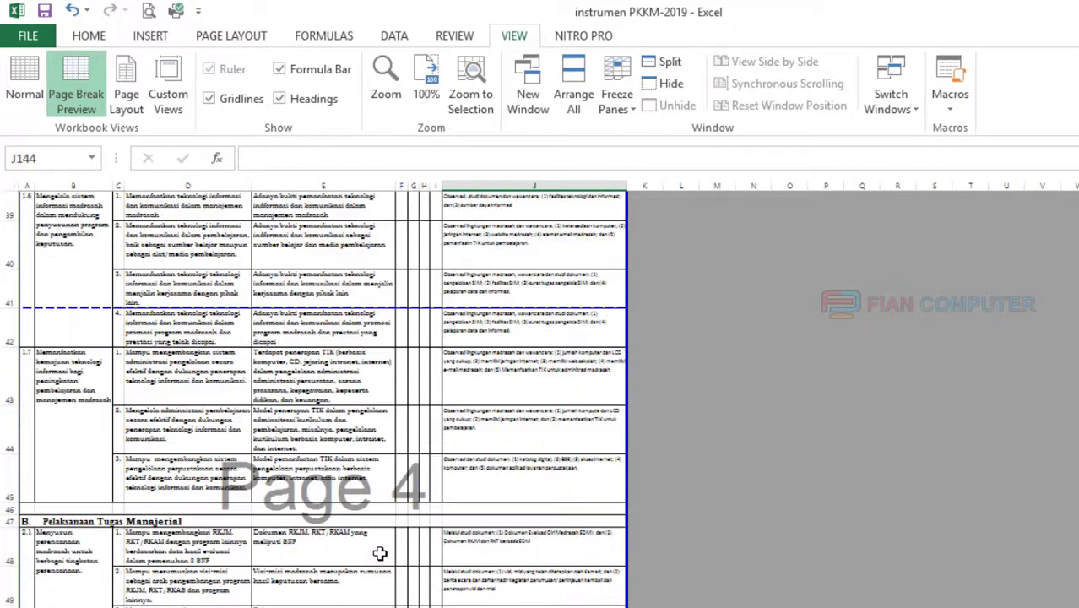
scroll(380, 560, up, 10)
scroll(379, 550, up, 2)
scroll(380, 549, down, 7)
scroll(378, 541, down, 7)
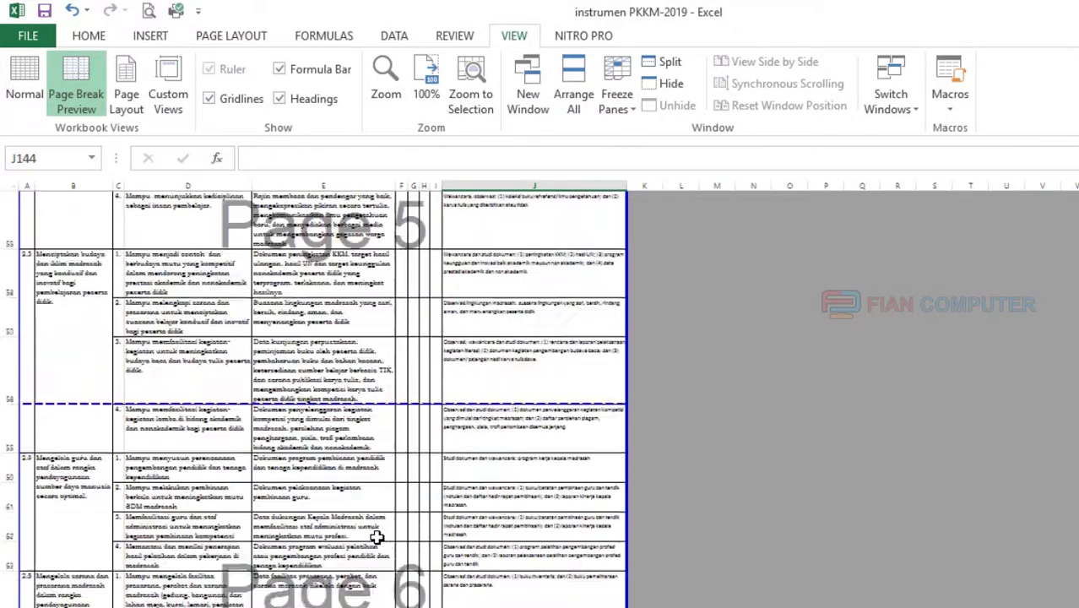
scroll(378, 536, down, 12)
scroll(377, 531, down, 8)
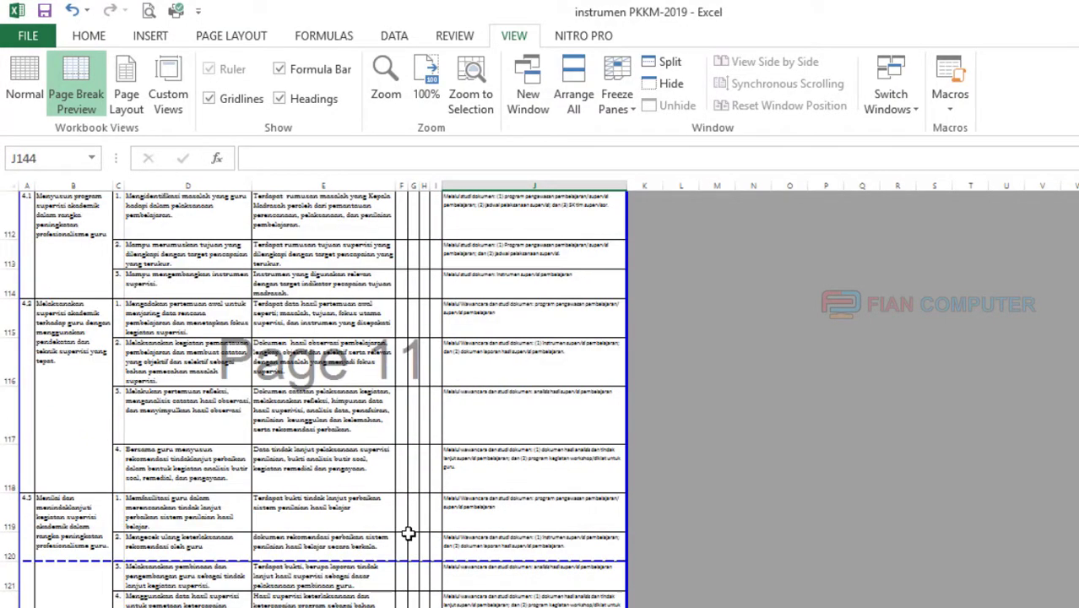
scroll(409, 528, down, 7)
scroll(395, 493, up, 3)
scroll(395, 494, down, 1)
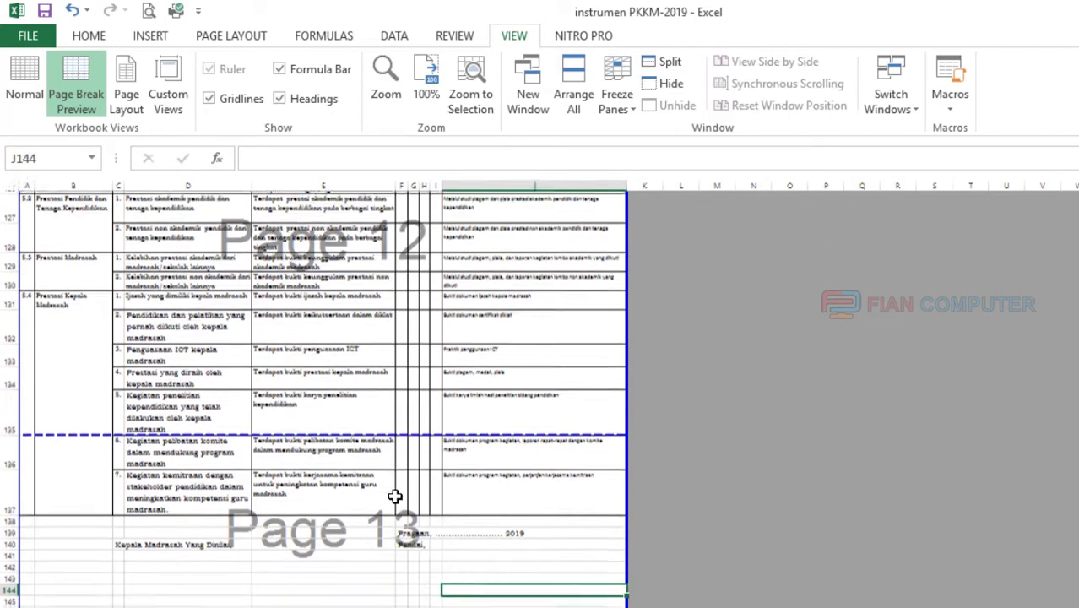
scroll(386, 549, up, 5)
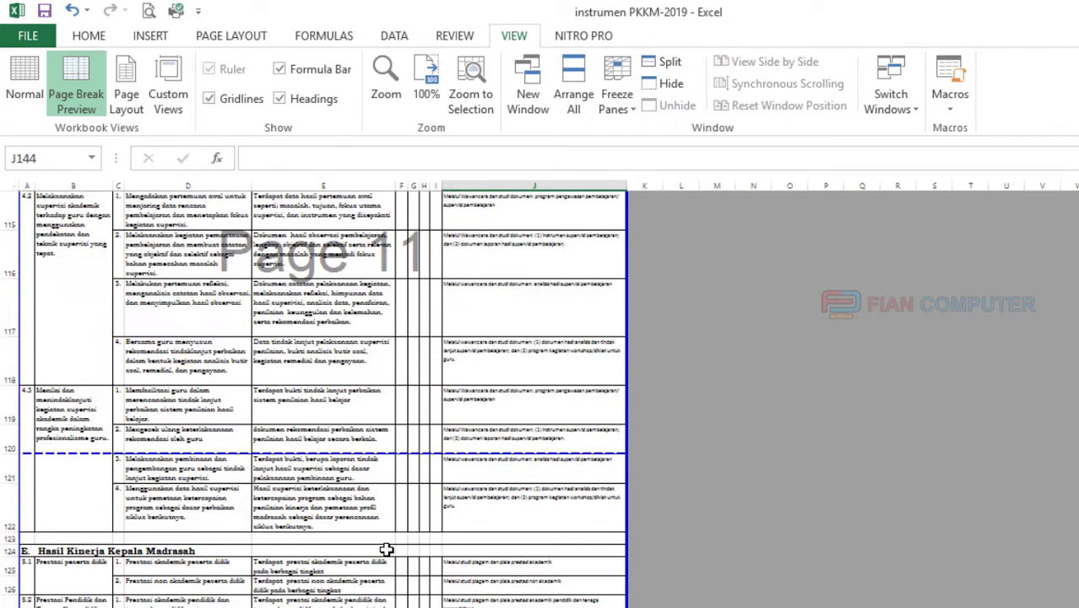
scroll(385, 547, up, 7)
scroll(385, 547, up, 9)
scroll(386, 545, up, 7)
scroll(386, 544, up, 3)
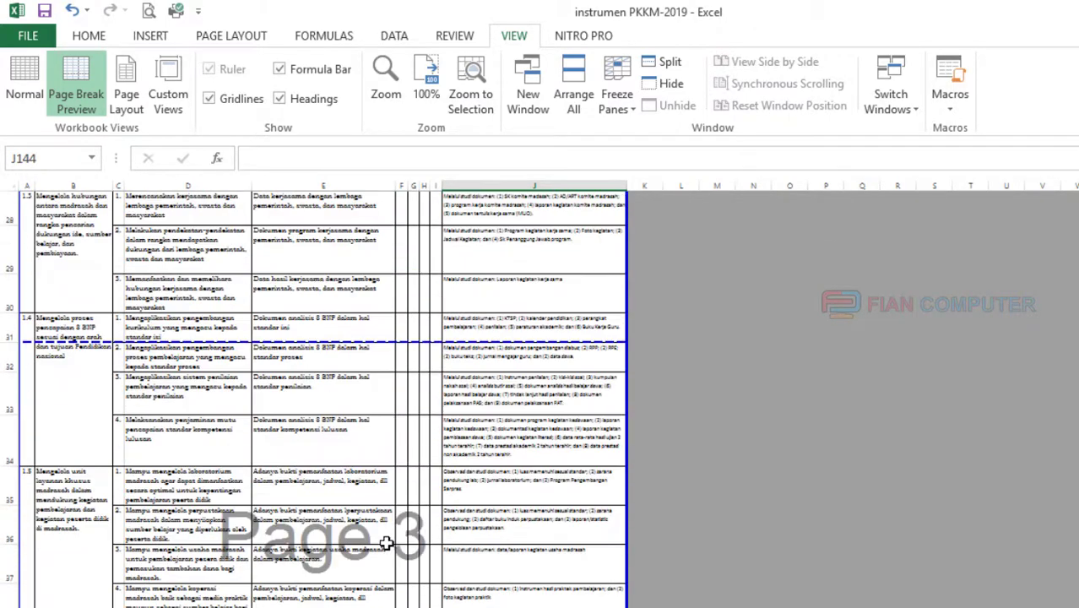
scroll(386, 543, down, 5)
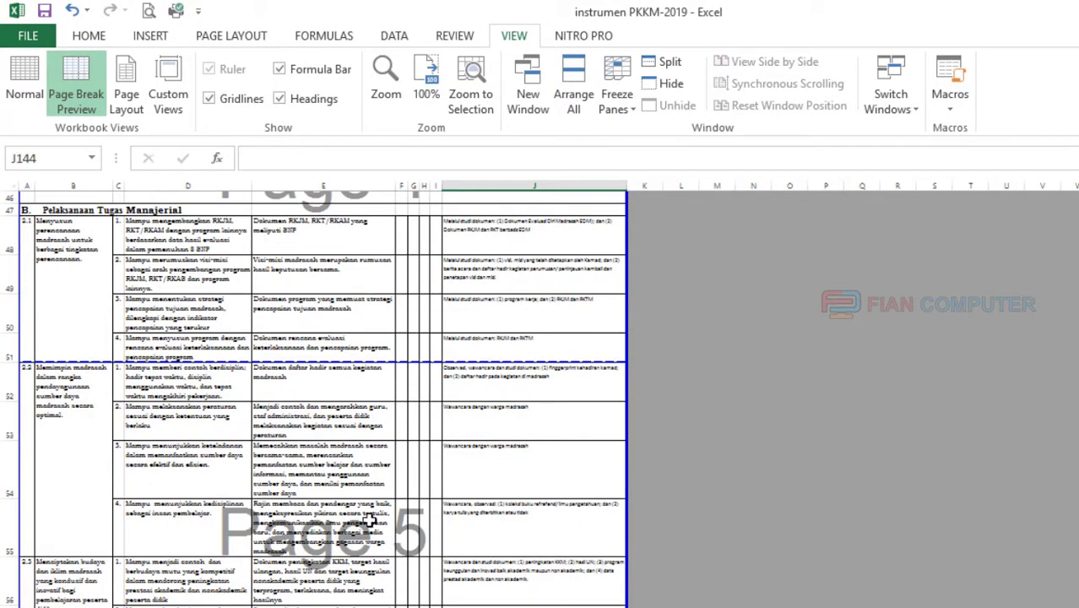
scroll(399, 542, up, 3)
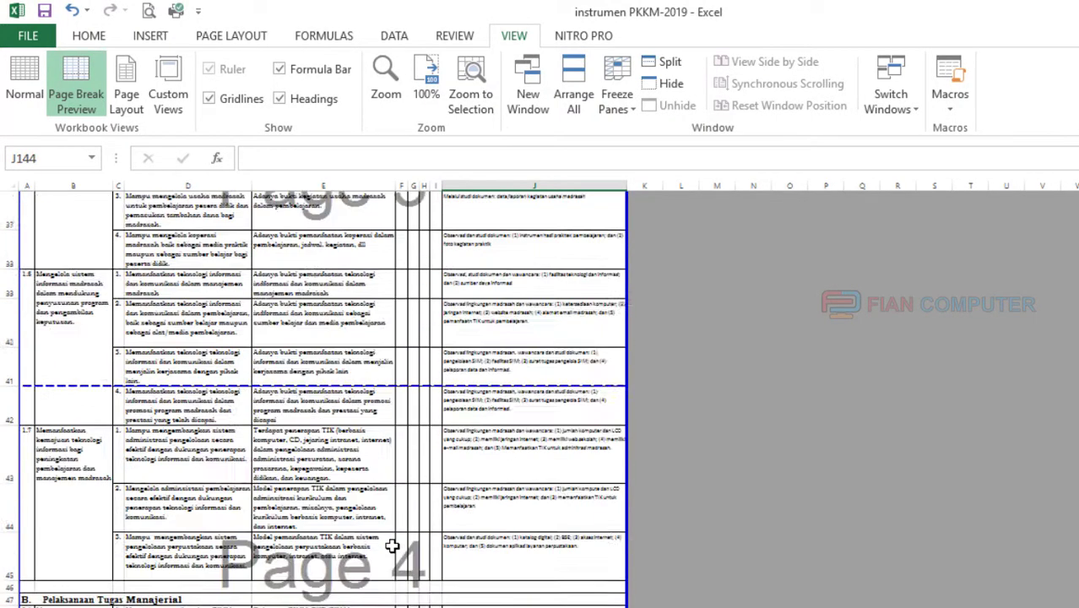
scroll(395, 543, up, 6)
scroll(394, 545, up, 5)
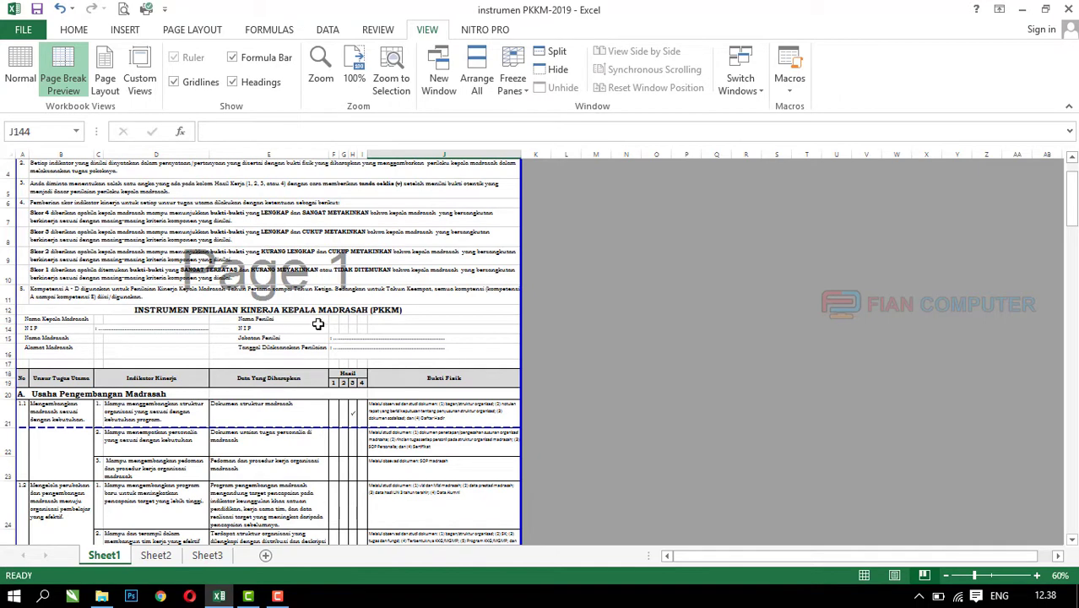
scroll(349, 415, down, 1)
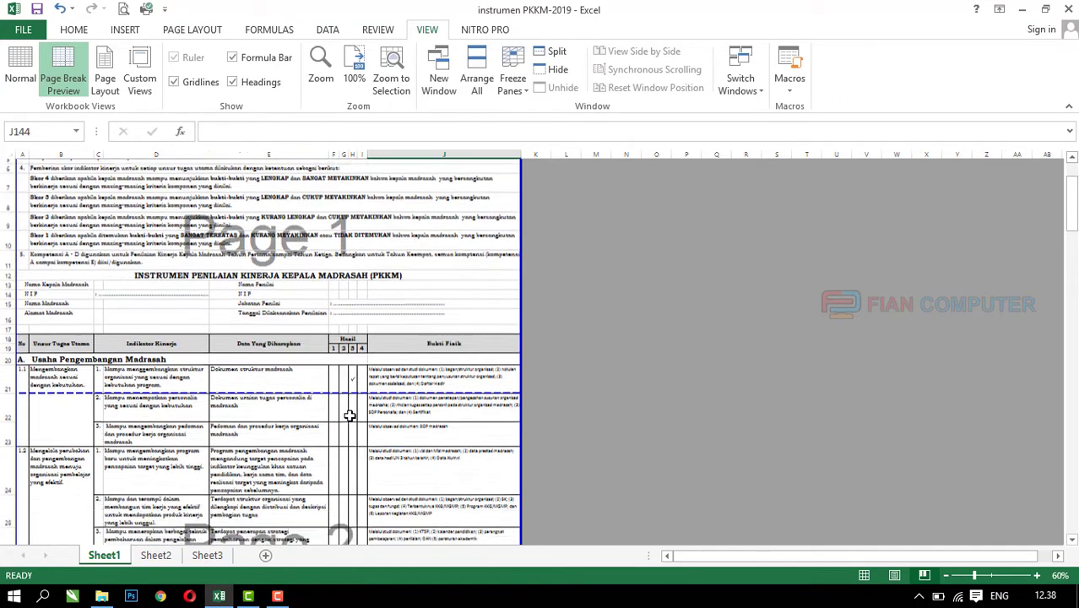
scroll(349, 416, down, 3)
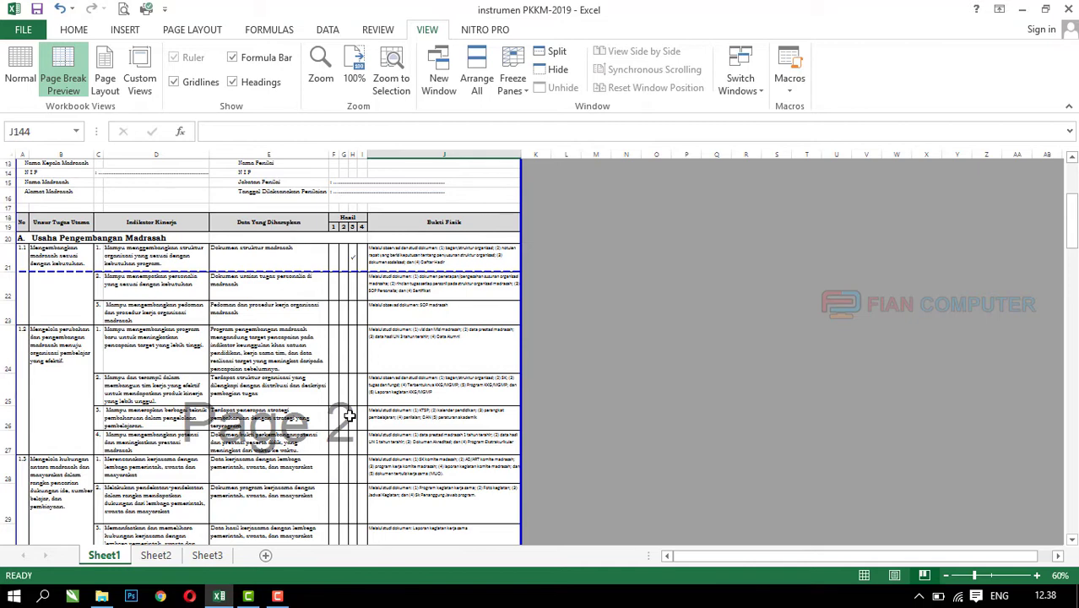
scroll(349, 415, up, 4)
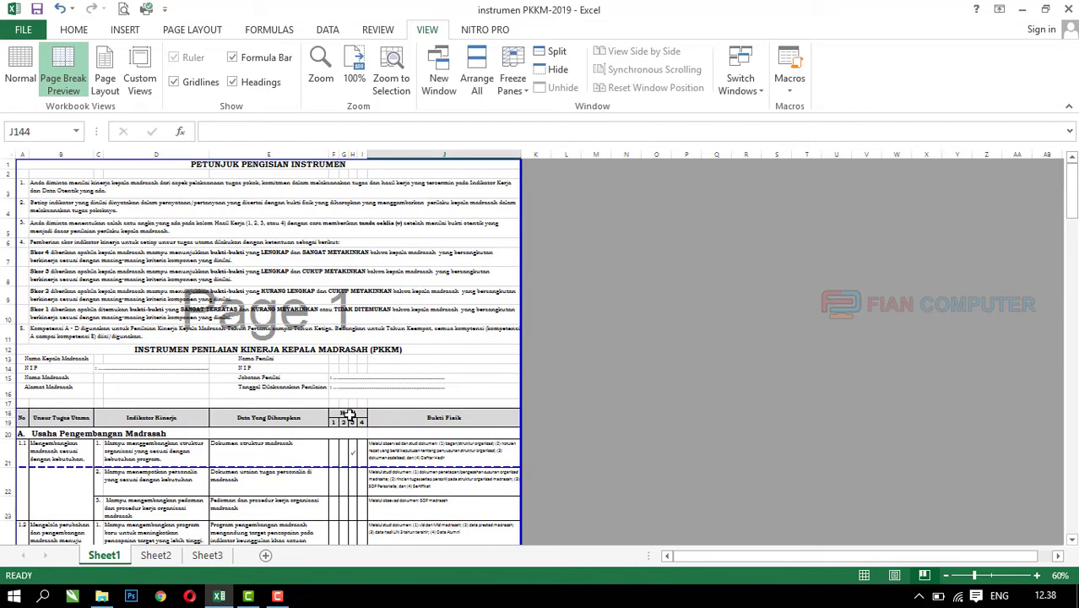